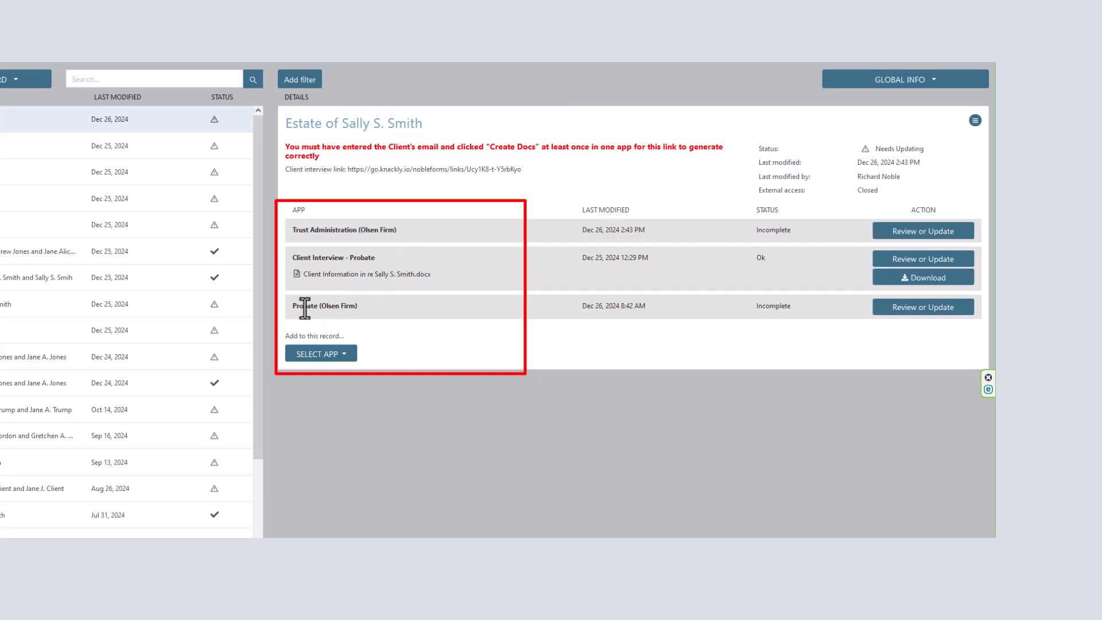
- Open the estate record's Trust Administration (Olsen Firm) app, view its list of documents to produce, and leave it to finish later
left_click(899, 232)
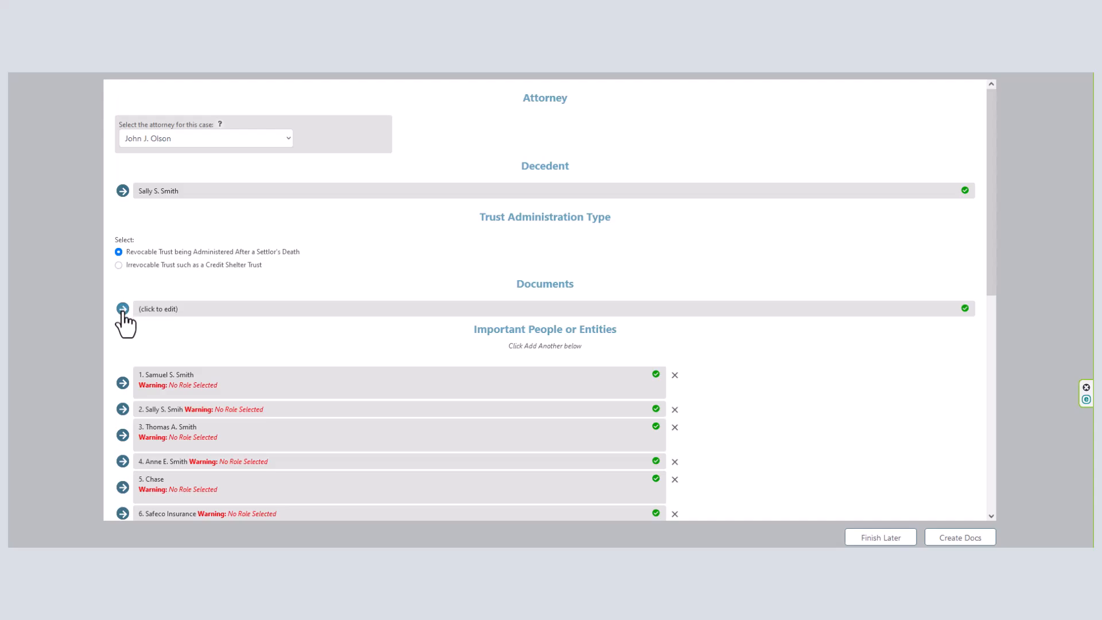
left_click(123, 308)
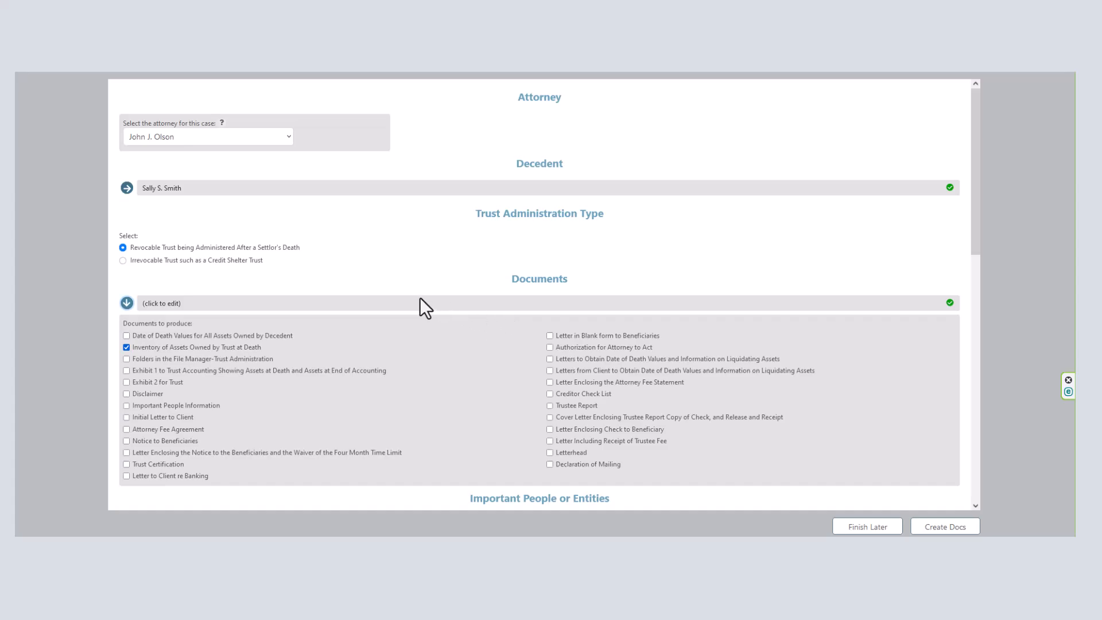
left_click(876, 529)
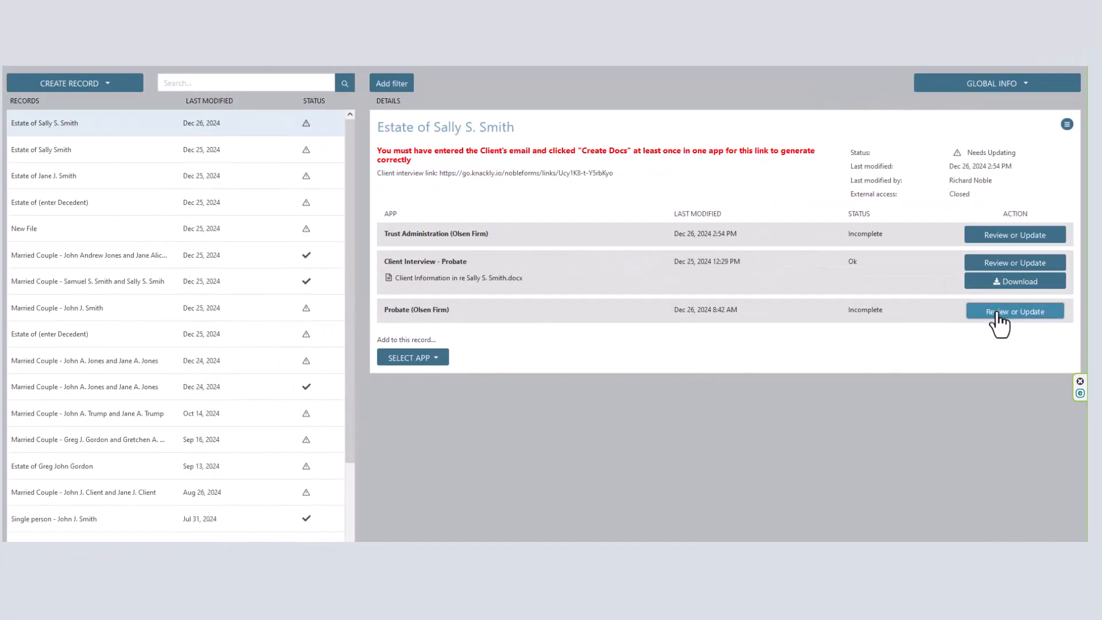
- Open the estate record's Probate (Olsen Firm) app and examine the documents it can produce
left_click(997, 313)
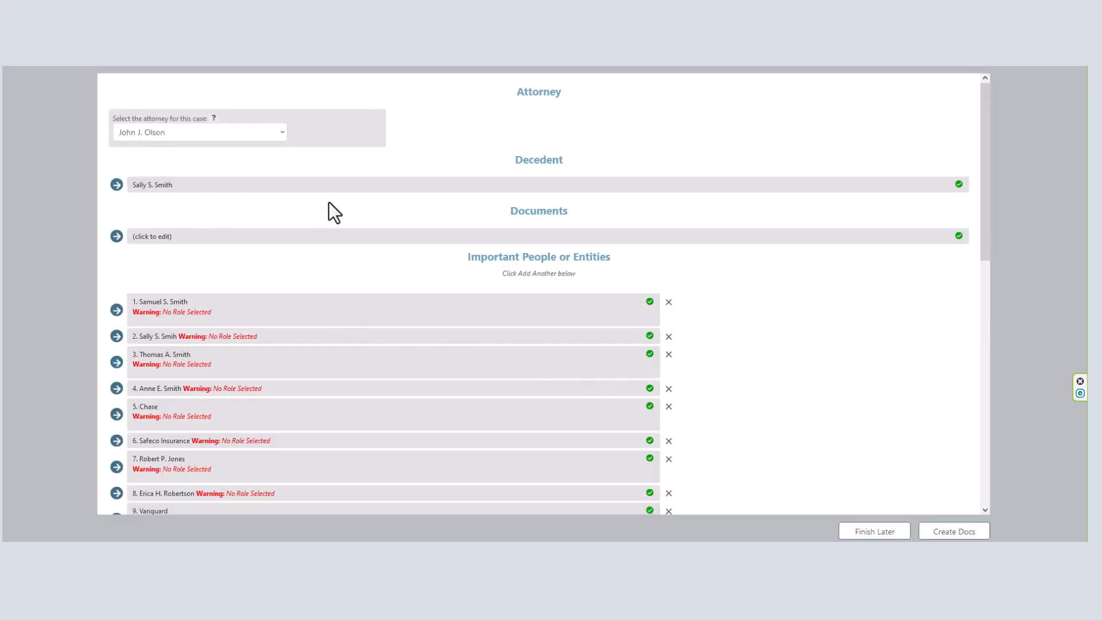
left_click(116, 236)
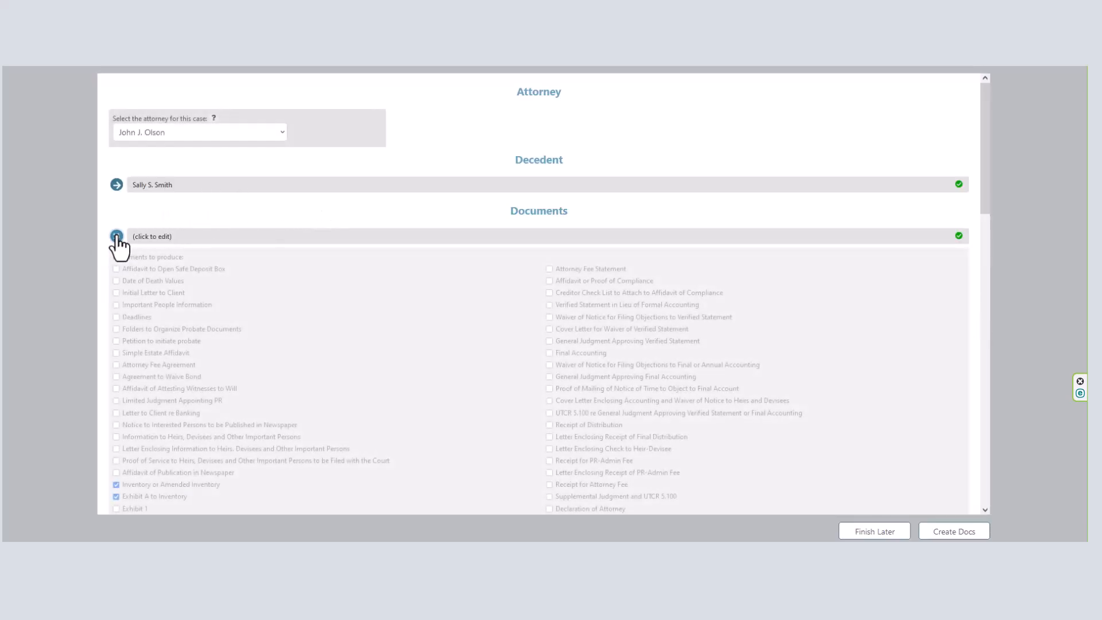
scroll(356, 305, "down", 2)
scroll(359, 307, "up", 1)
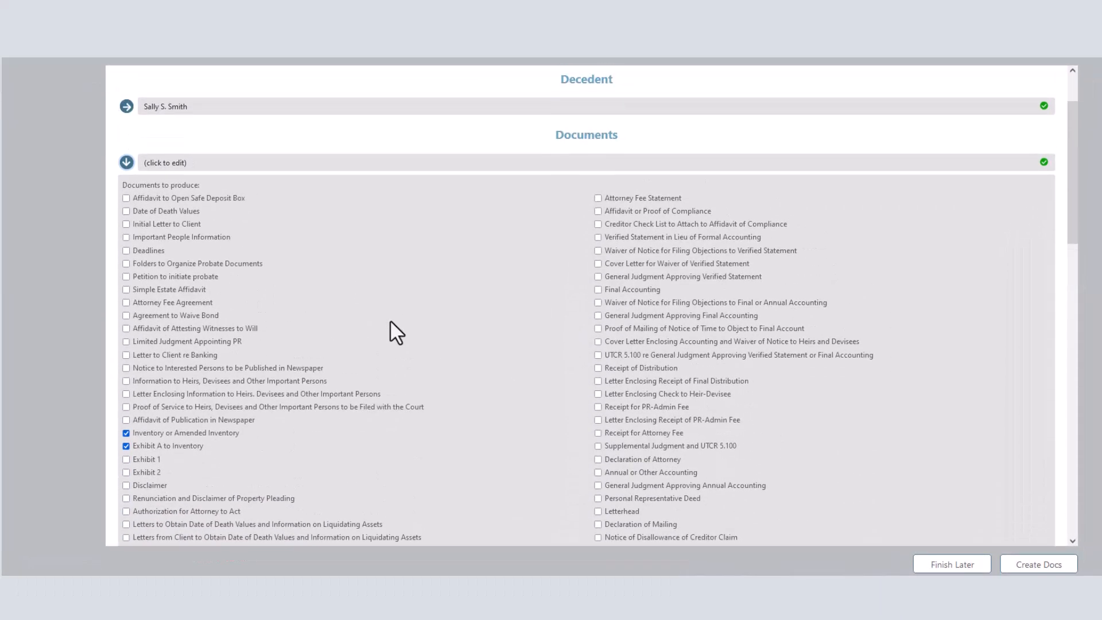
scroll(390, 321, "down", 2)
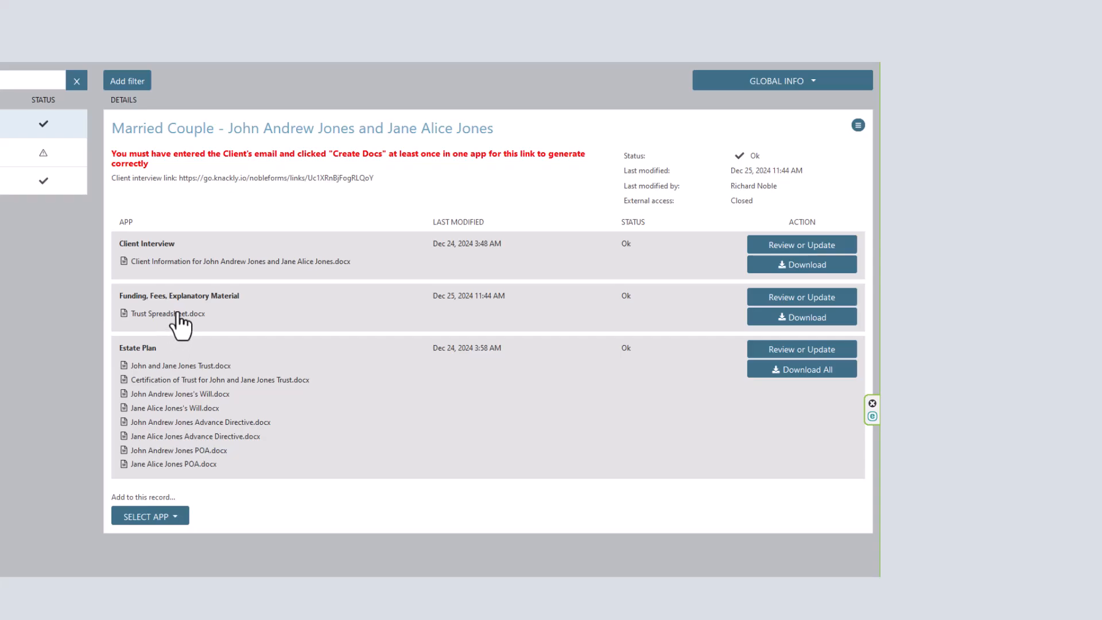
- Open the married couple's Funding, Fees, Explanatory Material app and review its document selections and the Chase Bank entity details
left_click(803, 298)
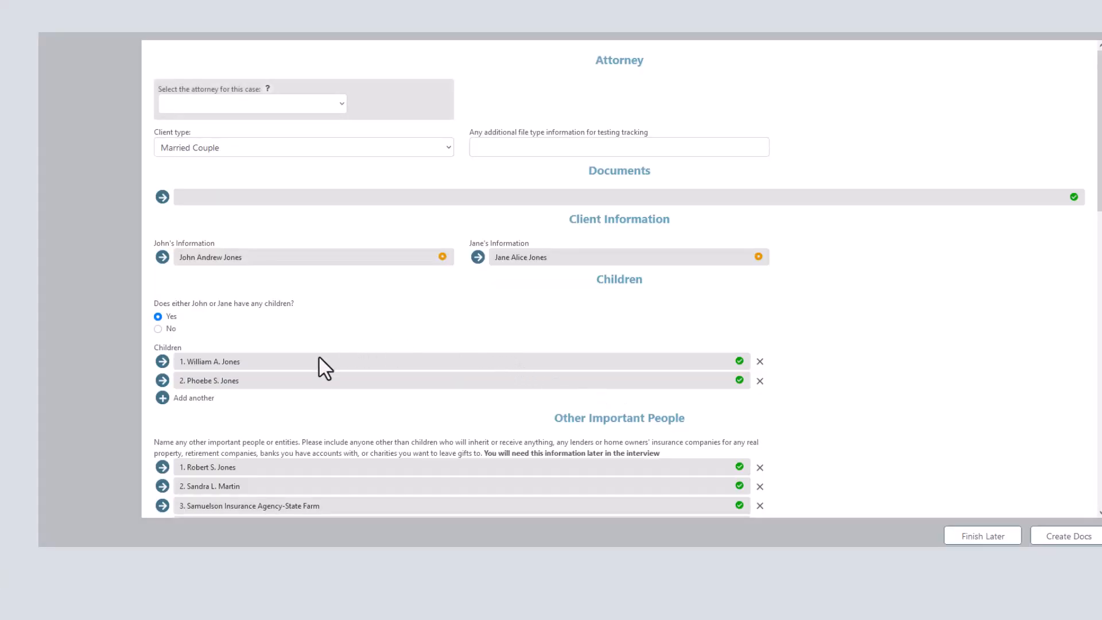
left_click(162, 197)
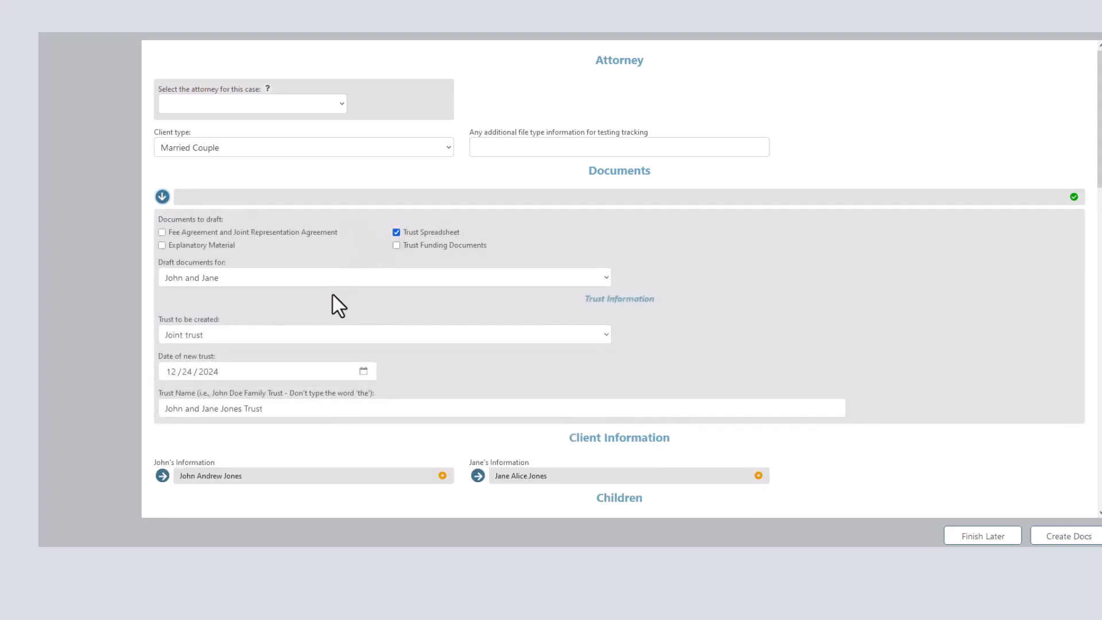
scroll(333, 304, "down", 5)
scroll(336, 315, "down", 4)
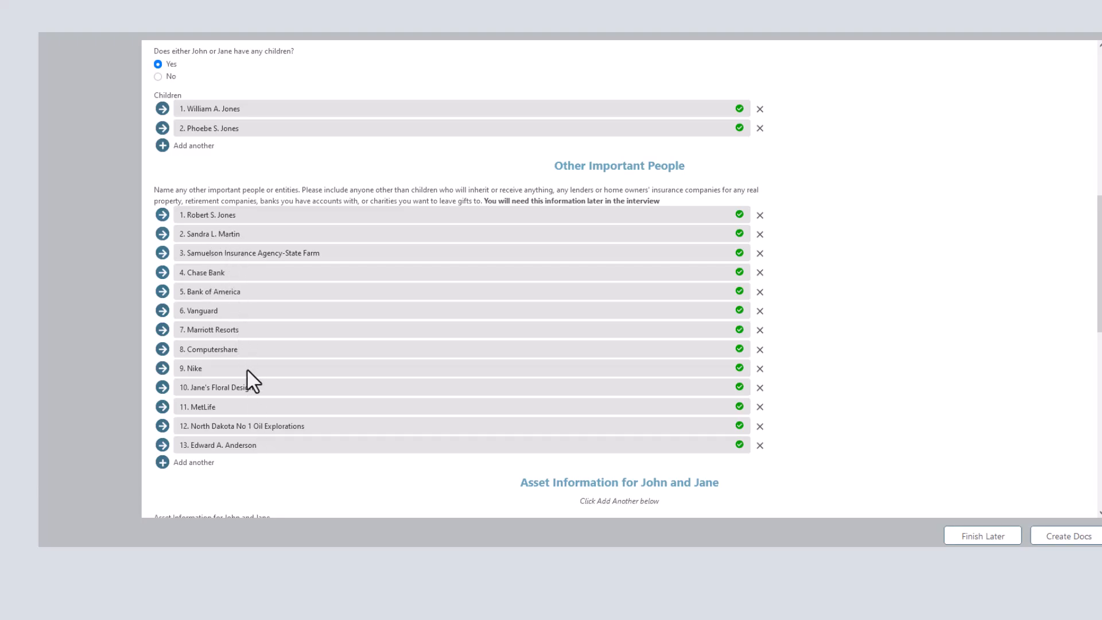
left_click(162, 272)
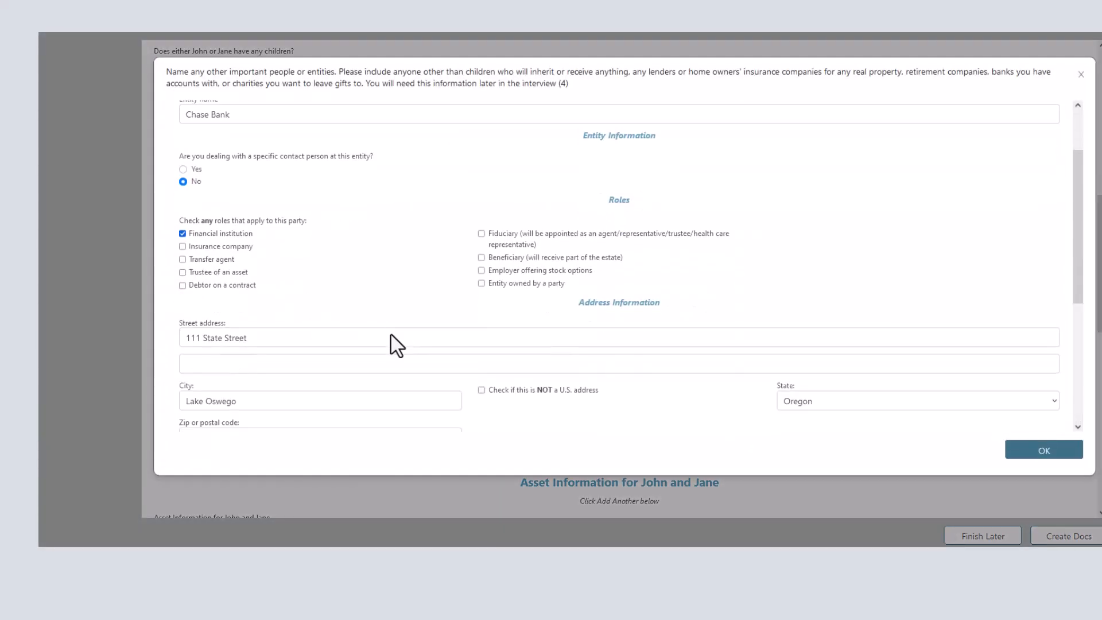
left_click(1012, 457)
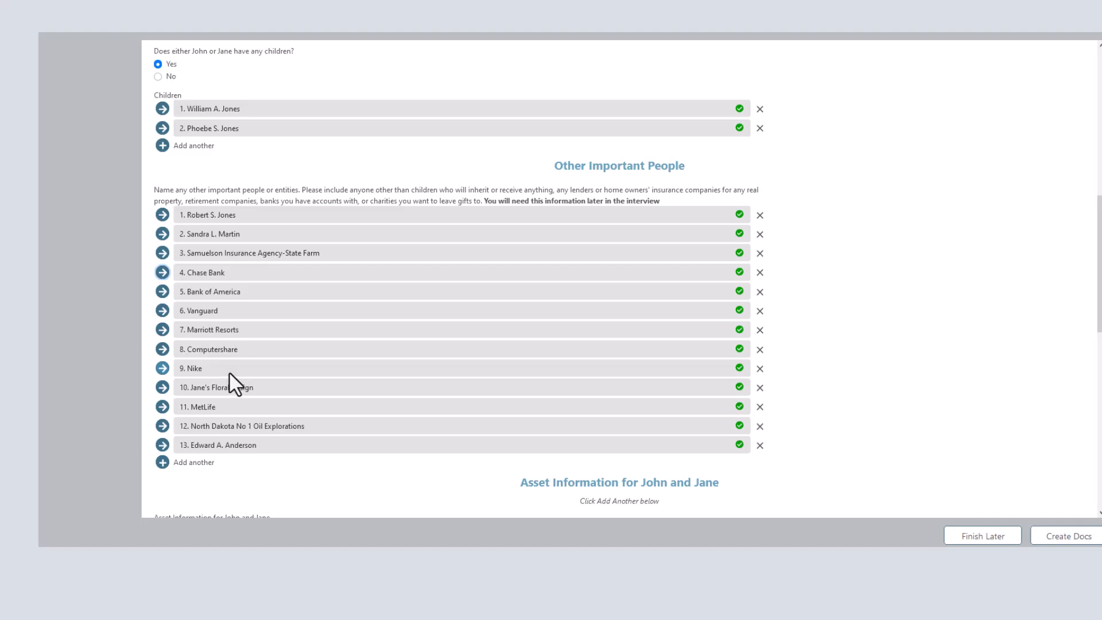
- Review the couple's list of assets in the Funding, Fees, Explanatory Material interview
scroll(229, 371, "down", 3)
scroll(228, 372, "down", 3)
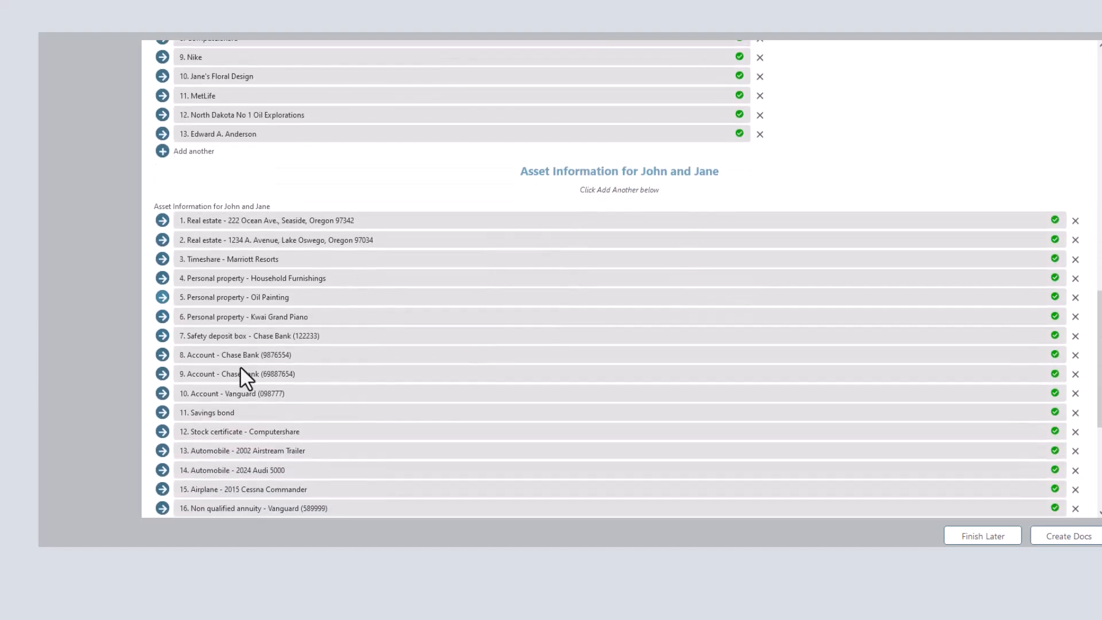
scroll(243, 358, "down", 2)
scroll(243, 359, "down", 1)
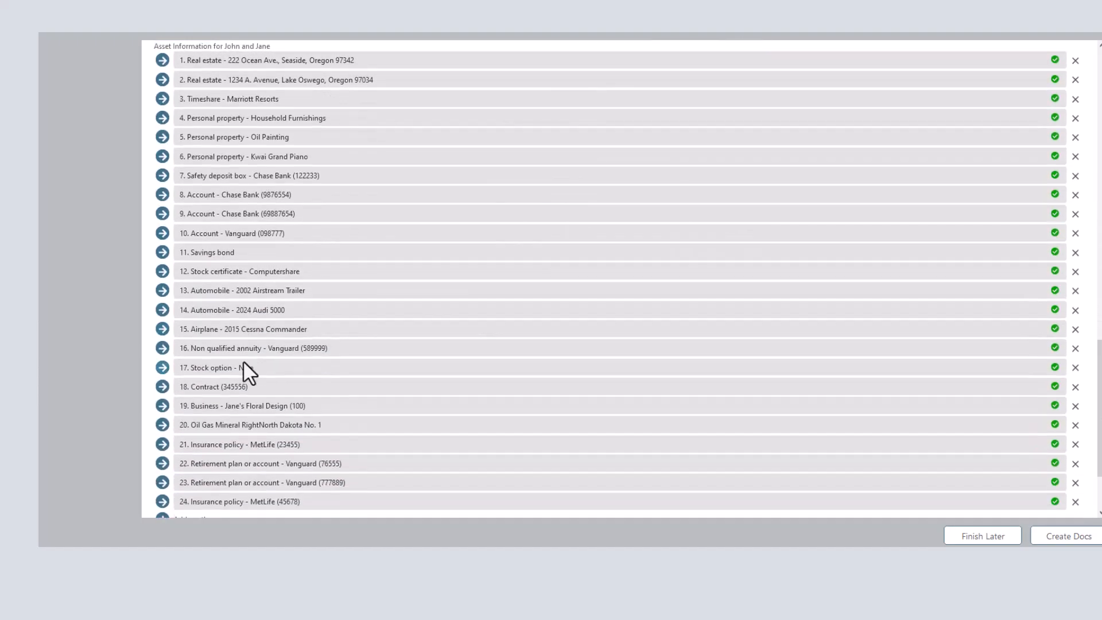
scroll(243, 363, "down", 2)
scroll(241, 373, "up", 3)
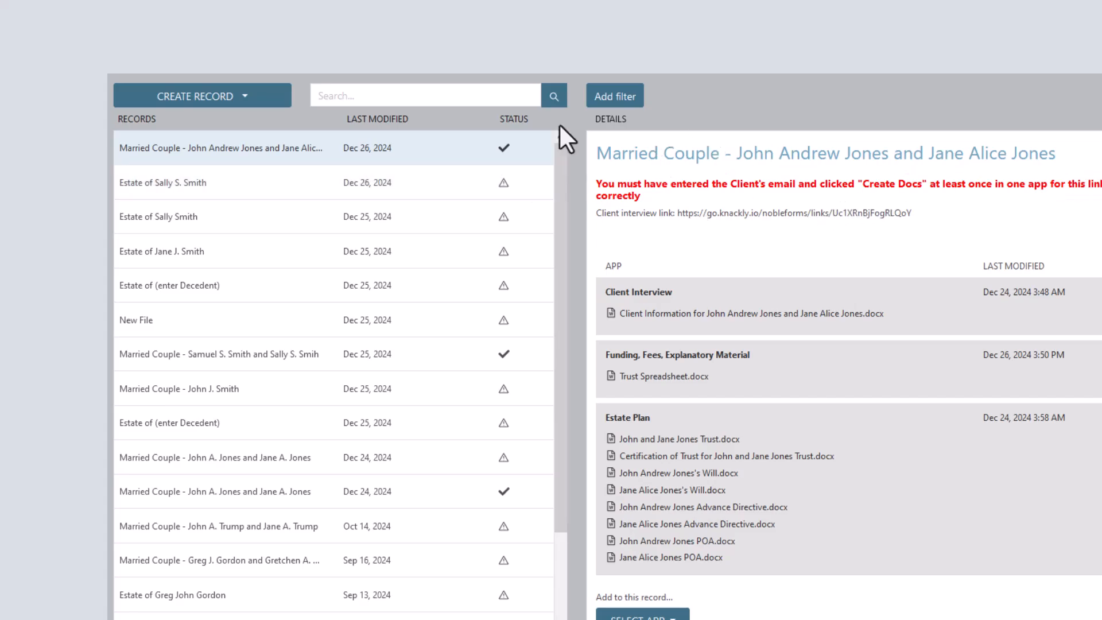
- Create a Trust Administration (Olsen Firm) record and import the OlsenFirm client with the full middle name, filtering by the client's surname
left_click(237, 97)
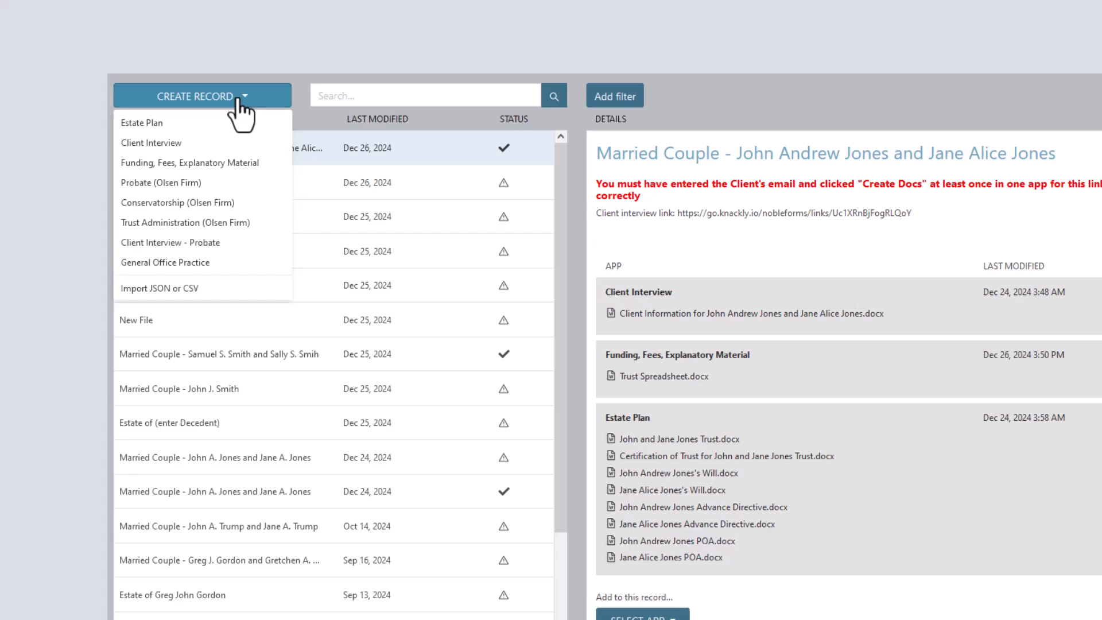
left_click(212, 224)
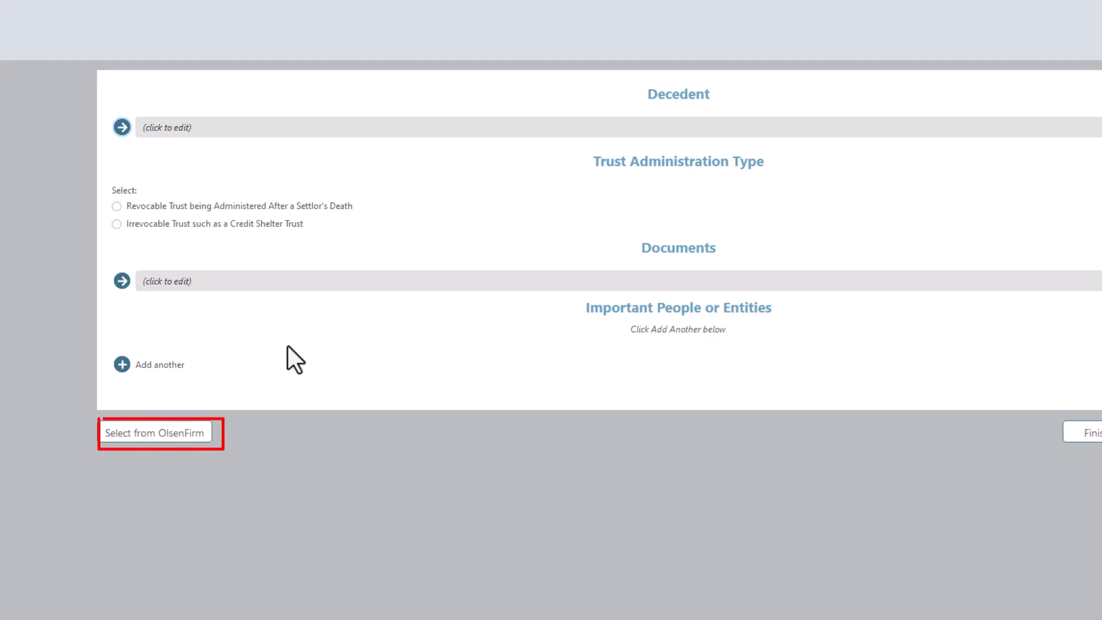
left_click(158, 434)
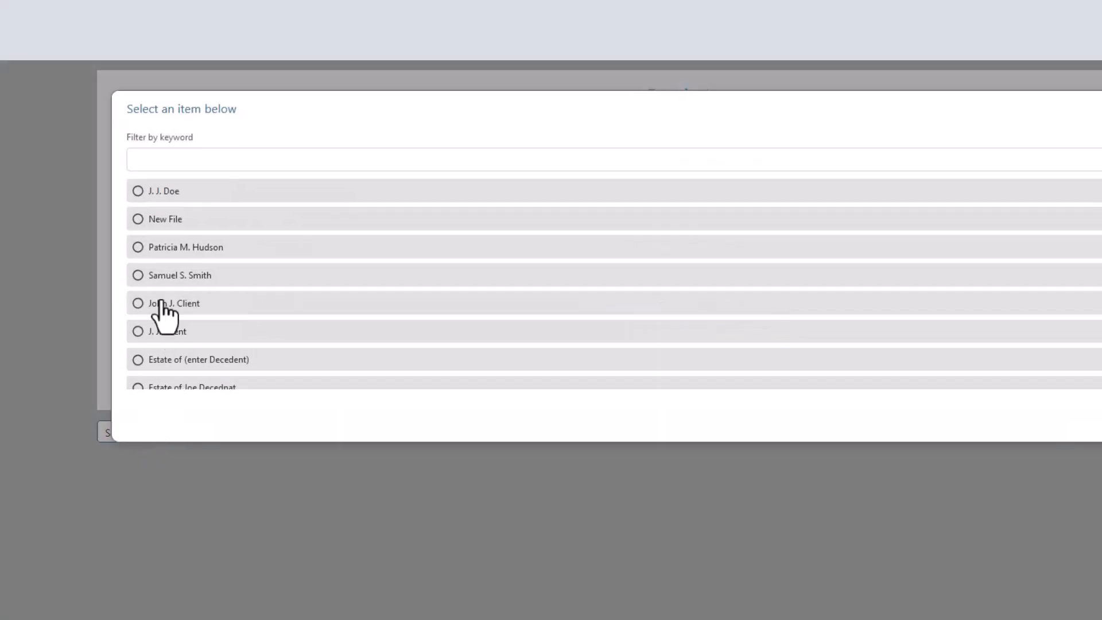
left_click(148, 157)
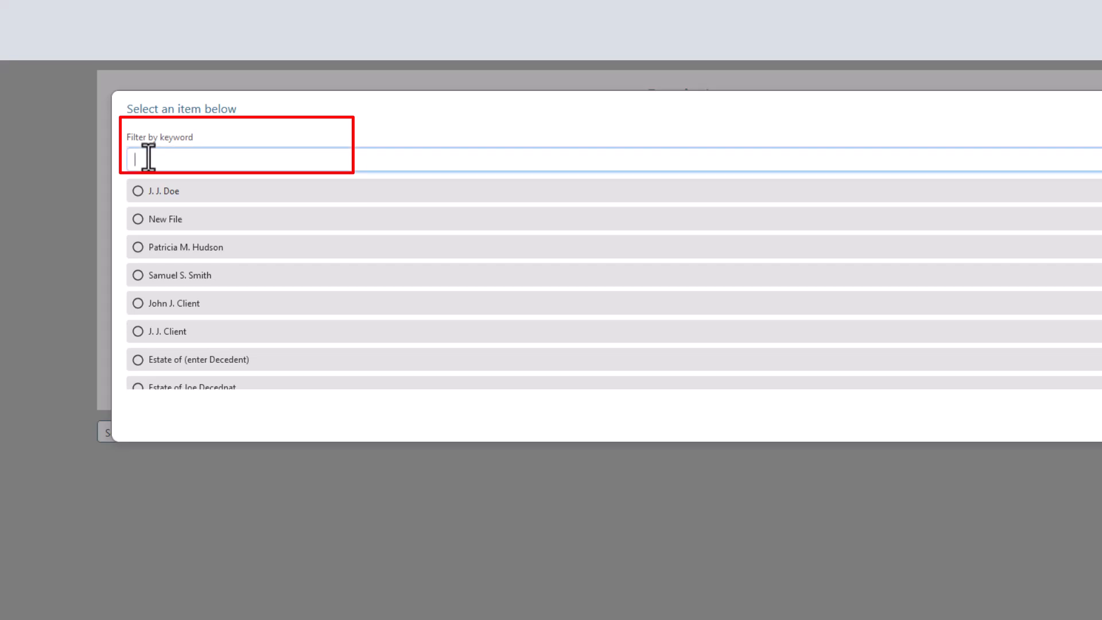
type("jones")
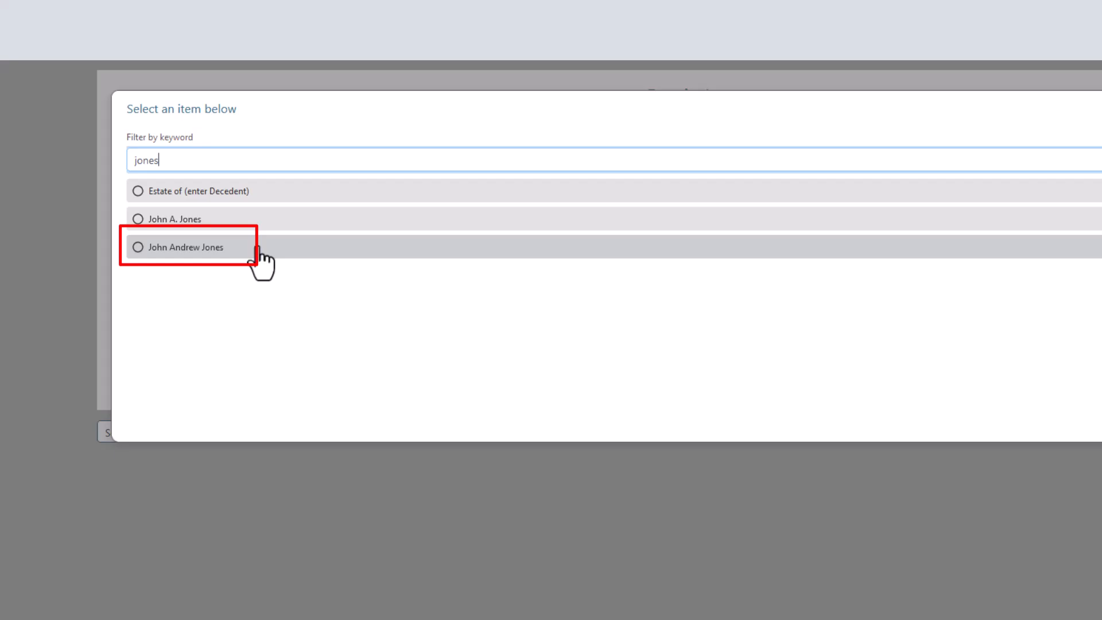
left_click(137, 247)
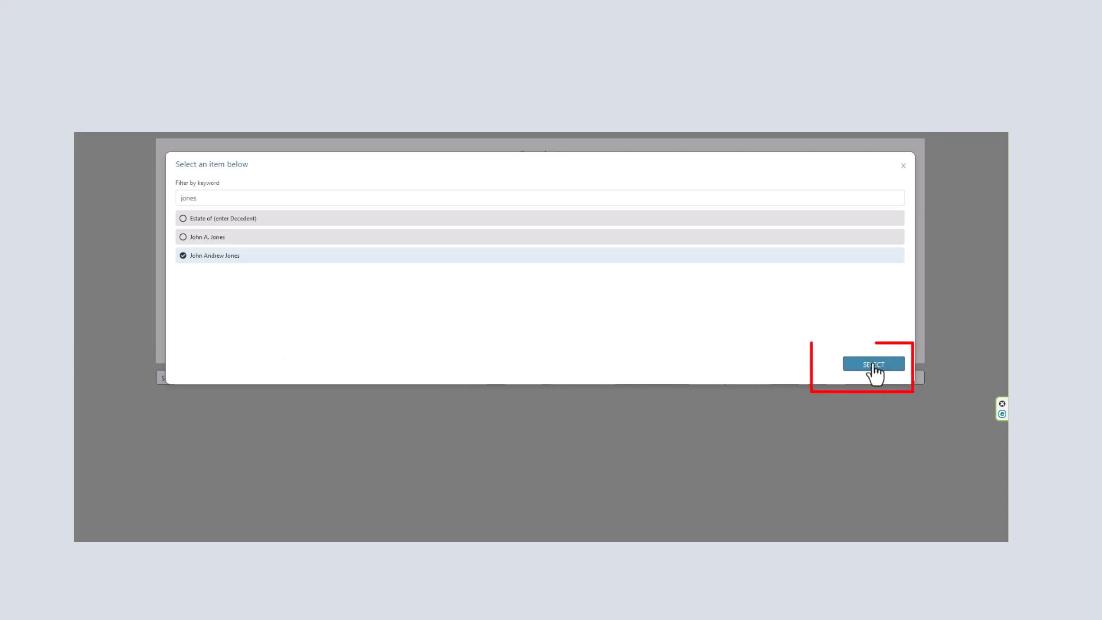
left_click(870, 363)
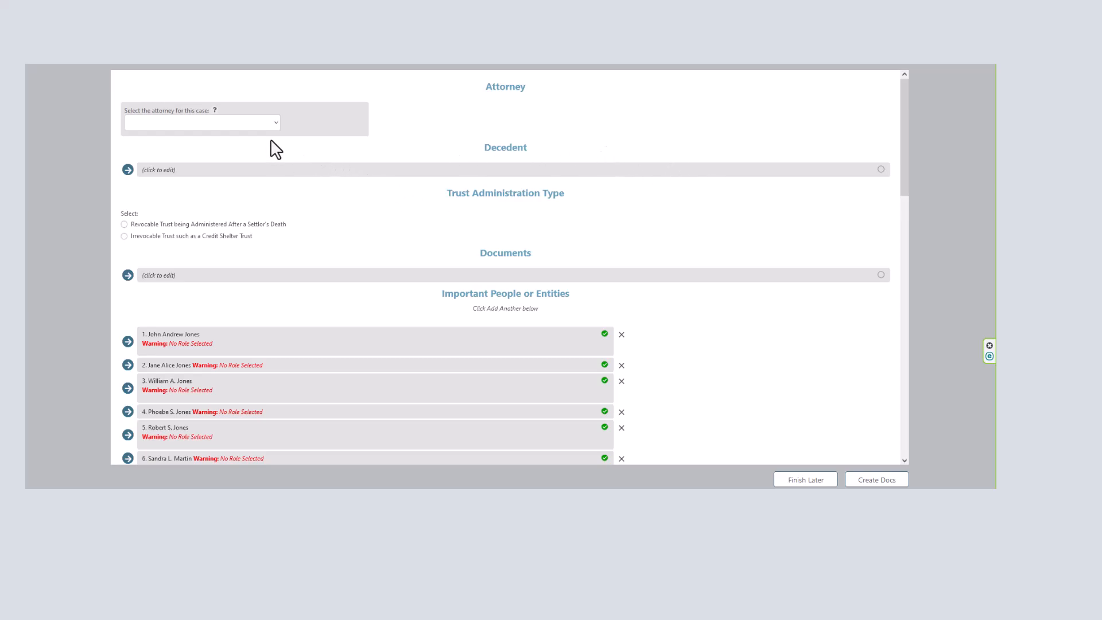
- Assign the second listed attorney, set the type to Revocable Trust being Administered After a Settlor's Death, and open the decedent's details
left_click(275, 122)
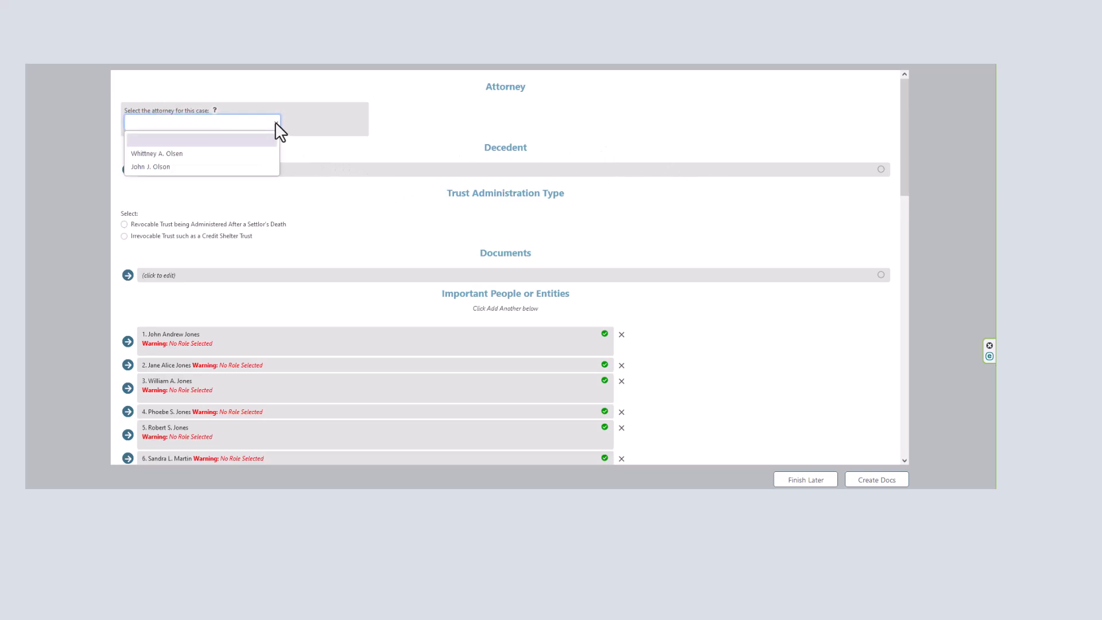
left_click(190, 167)
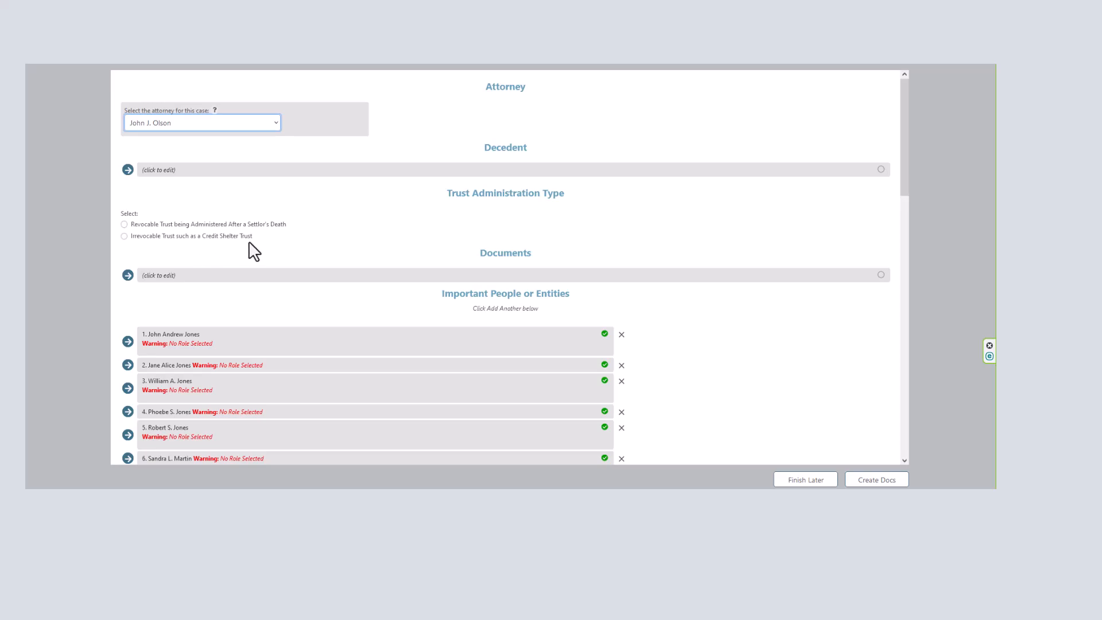
left_click(125, 223)
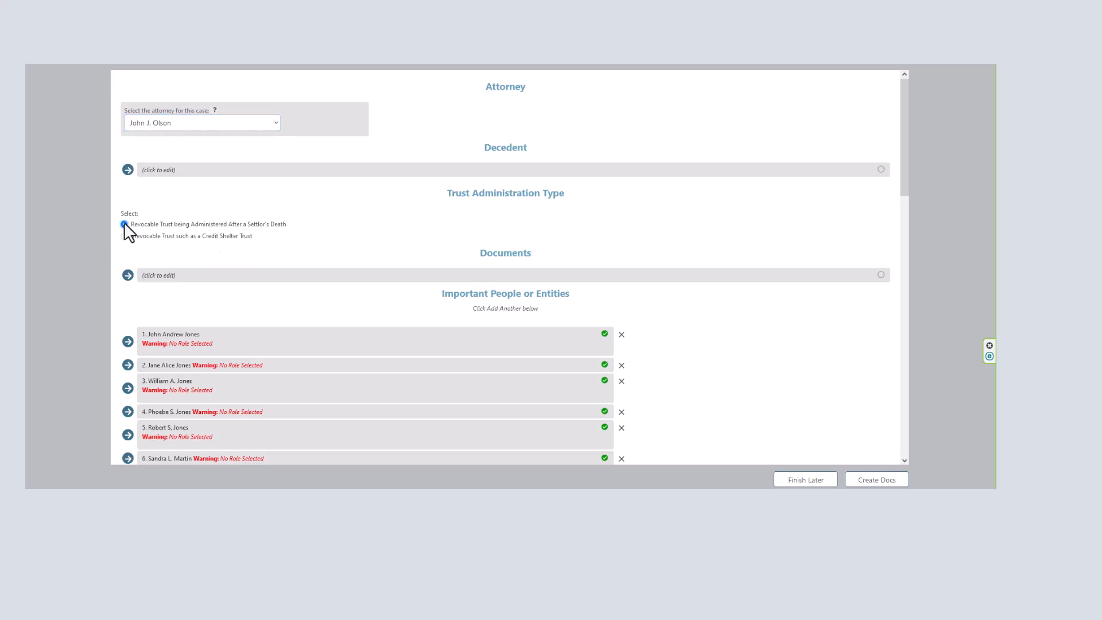
left_click(128, 170)
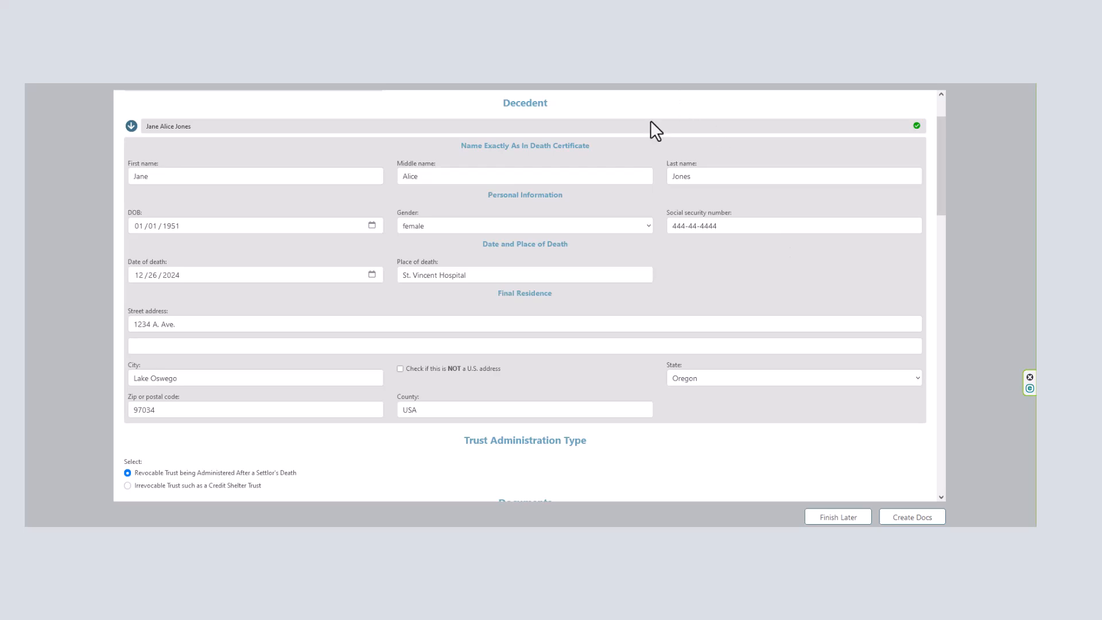
- Open the first record under Important People or Entities and review its personal, legal status, role, address, contact and notes information
scroll(486, 450, "down", 1)
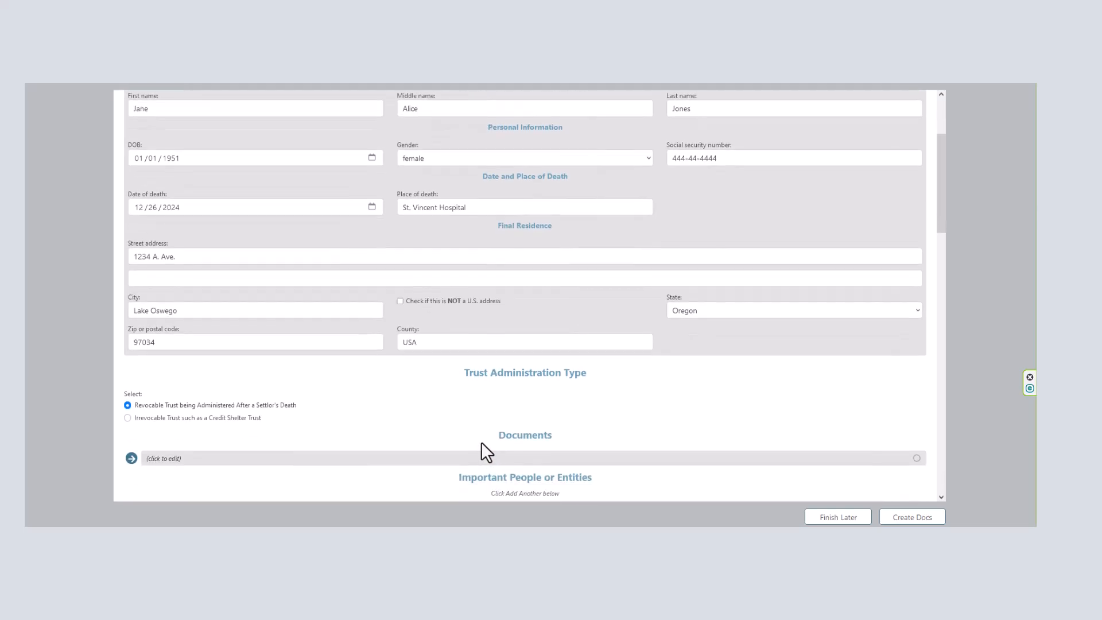
scroll(479, 441, "down", 2)
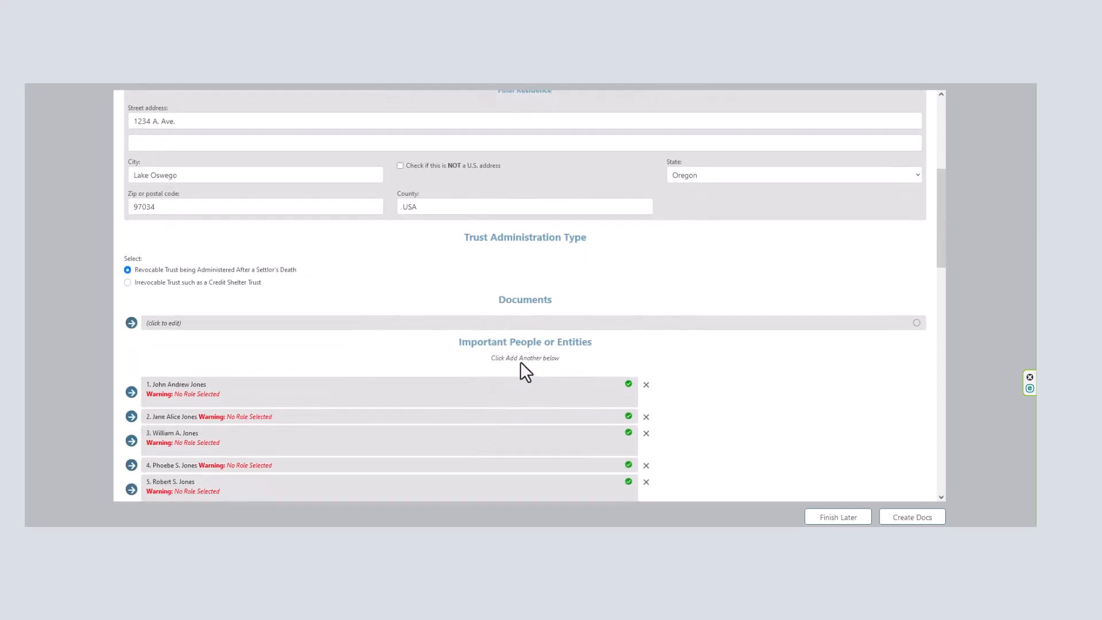
scroll(520, 360, "down", 1)
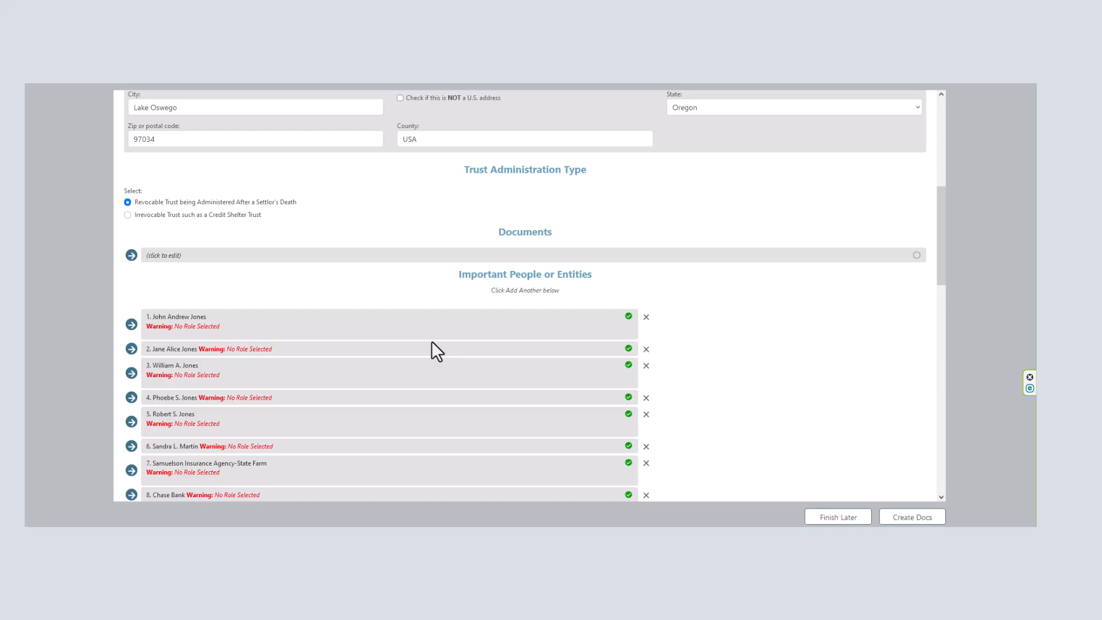
scroll(431, 345, "down", 1)
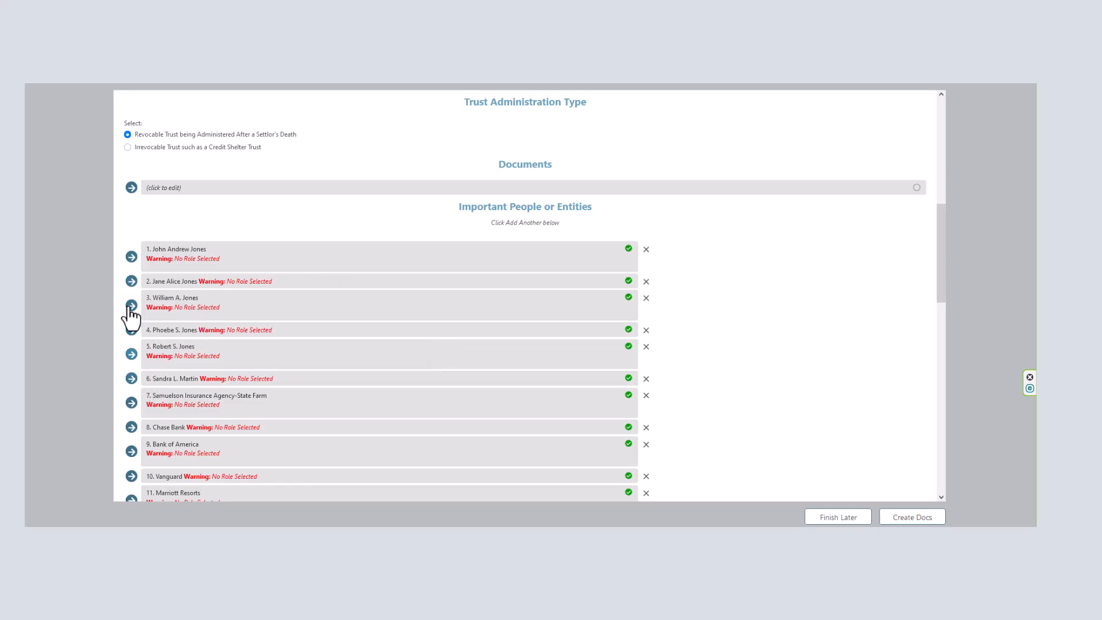
left_click(131, 256)
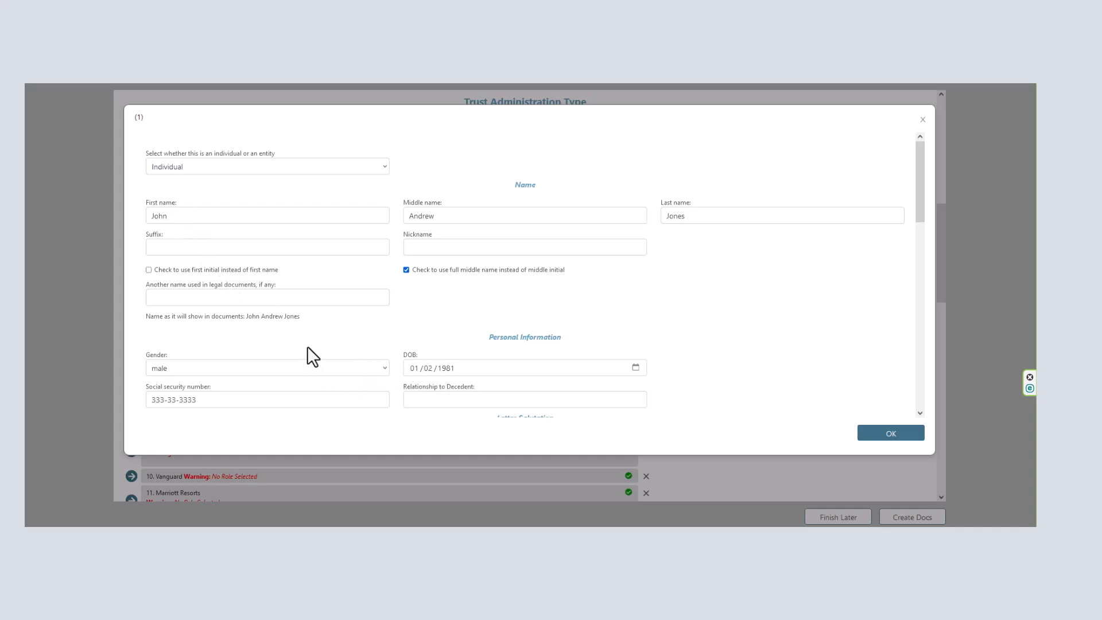
scroll(308, 347, "down", 4)
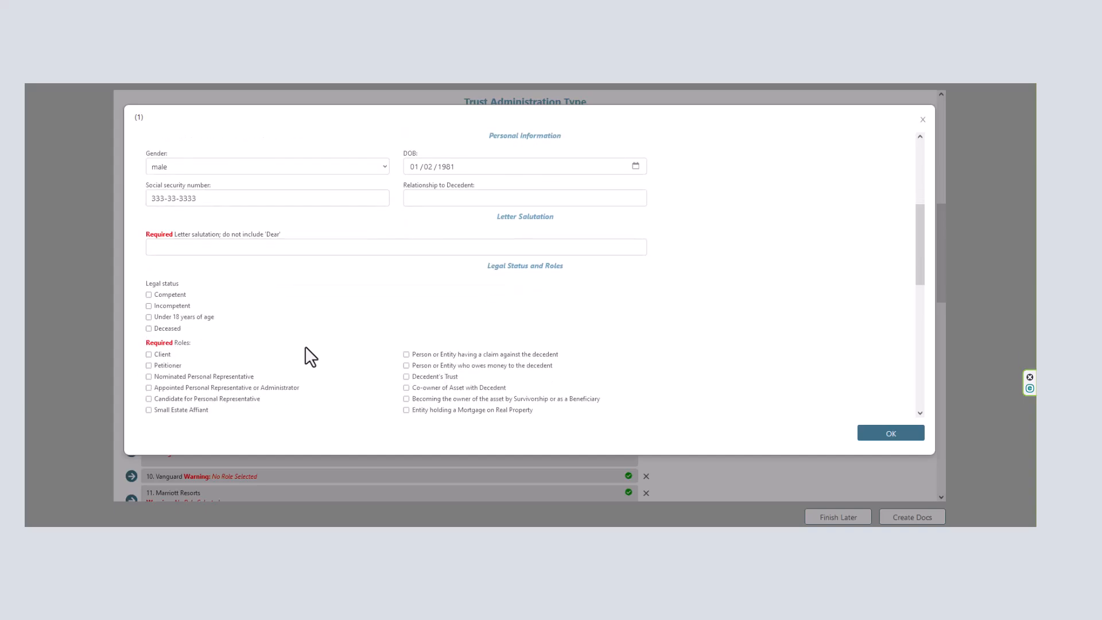
scroll(305, 347, "down", 9)
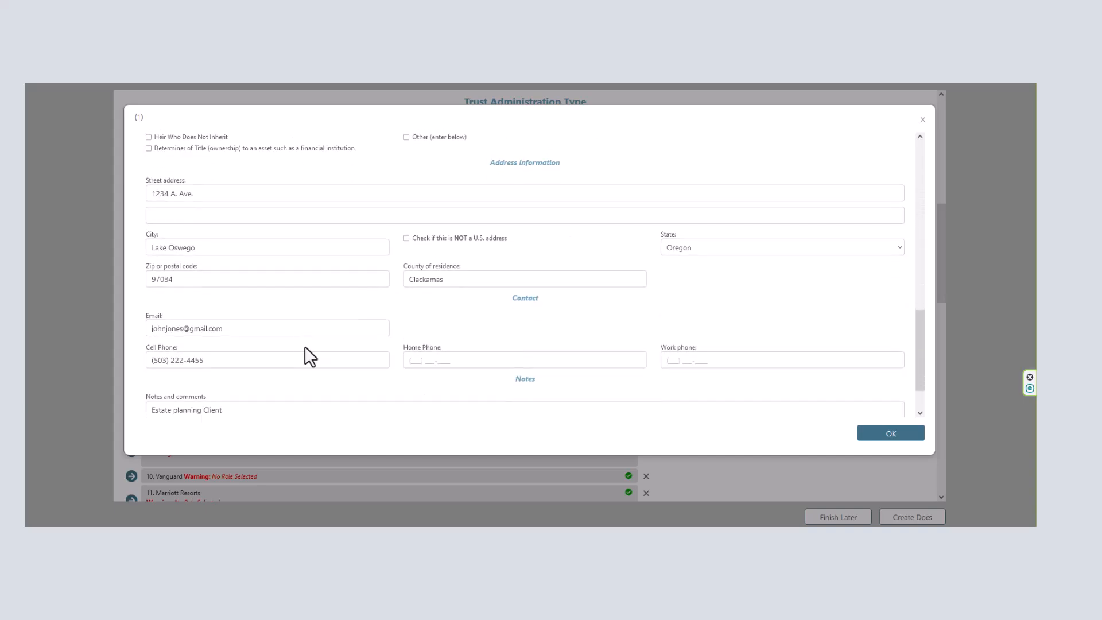
scroll(304, 346, "down", 2)
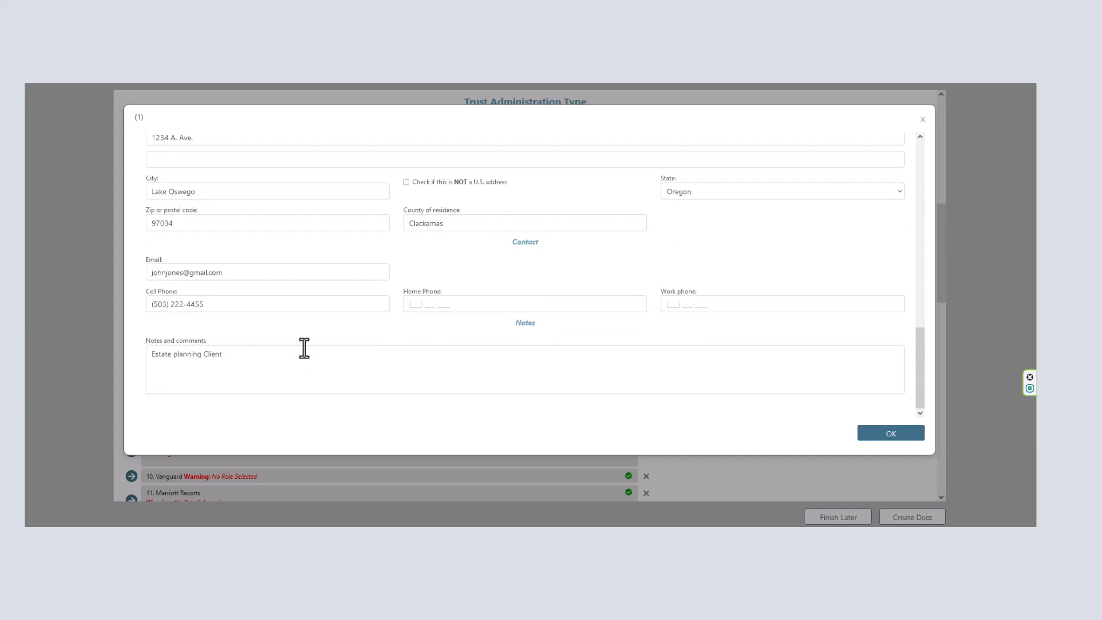
scroll(304, 347, "up", 5)
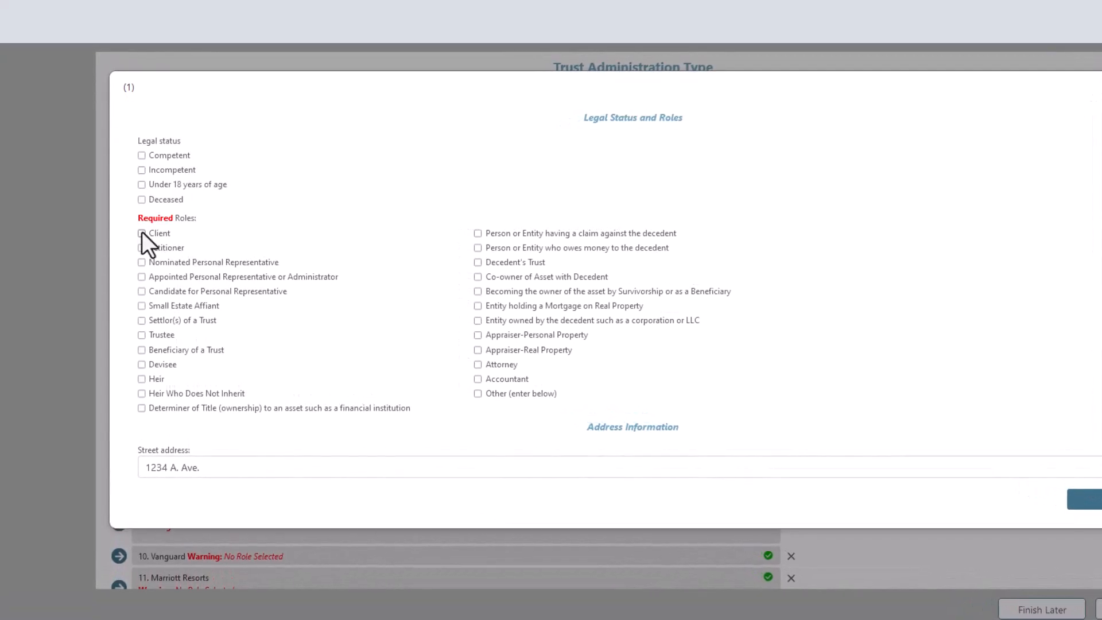
- Assign the first listed person the Client, Petitioner, Nominated and Candidate Personal Representative, Settlor, Trustee, Beneficiary of a Trust, Heir and Heir Who Does Not Inherit roles
left_click(141, 233)
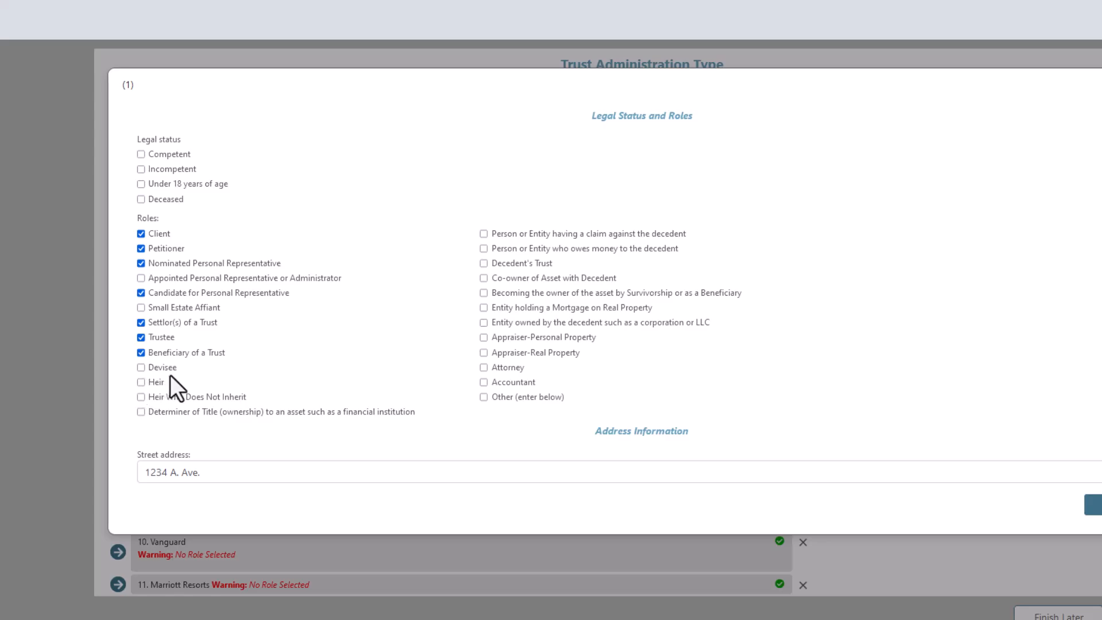
left_click(142, 382)
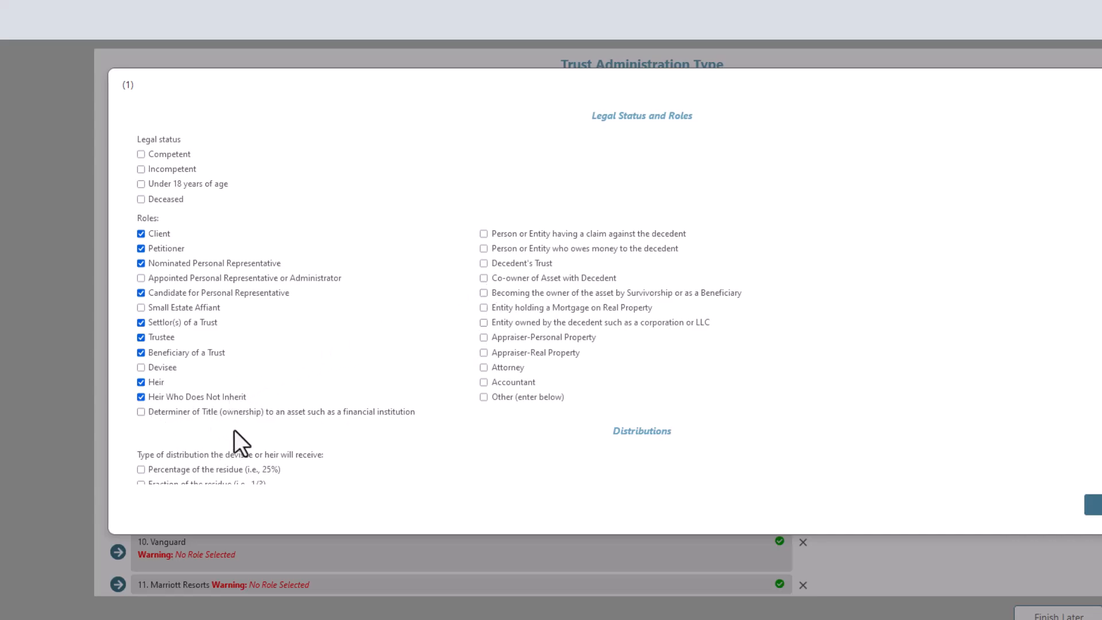
scroll(234, 429, "down", 2)
scroll(351, 396, "down", 6)
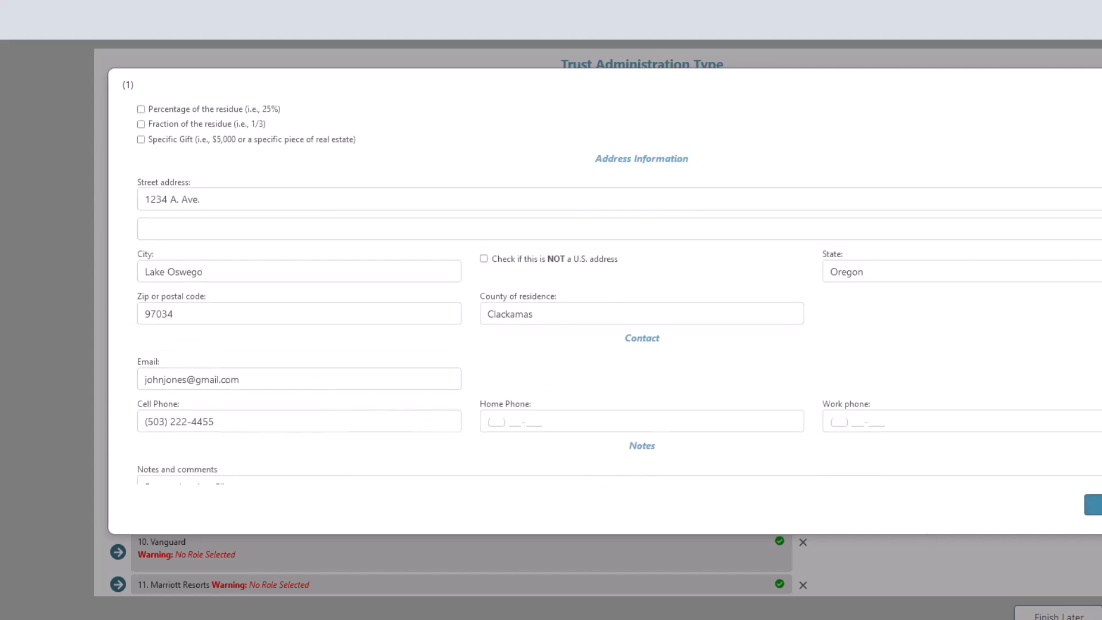
left_click(1095, 504)
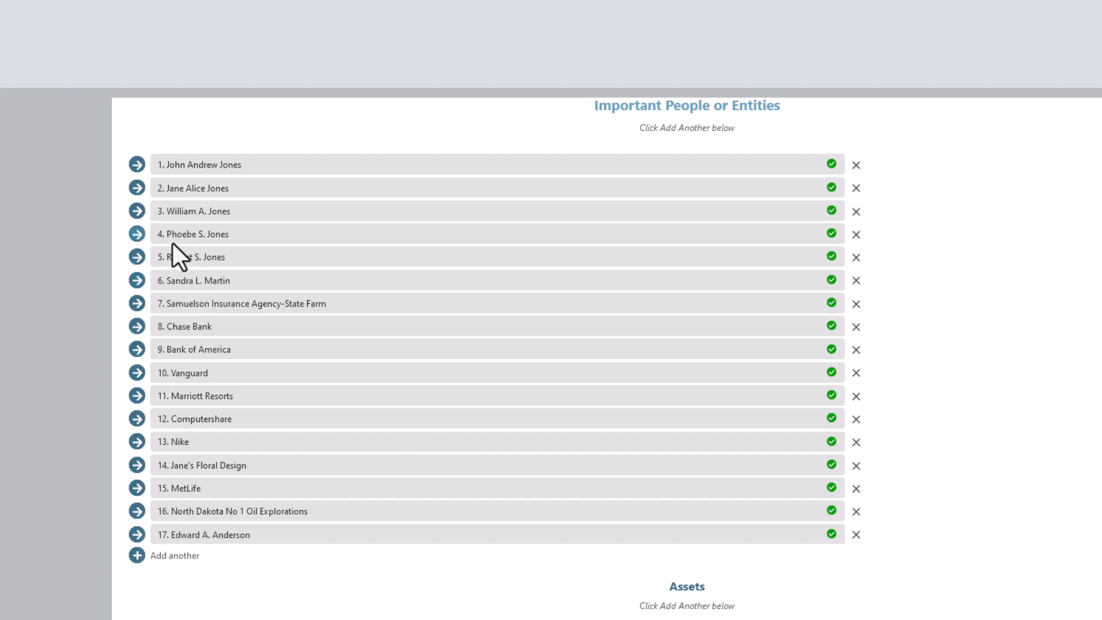
- Open the Chase Bank entity in the important people list and review its details and roles
left_click(136, 326)
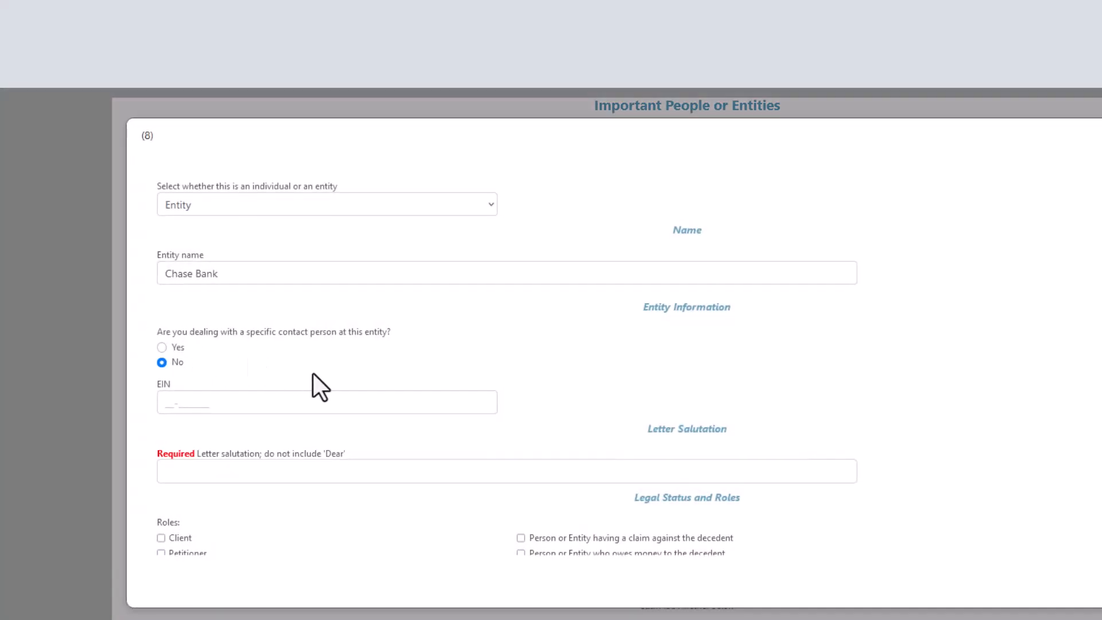
scroll(314, 374, "down", 2)
scroll(313, 374, "down", 4)
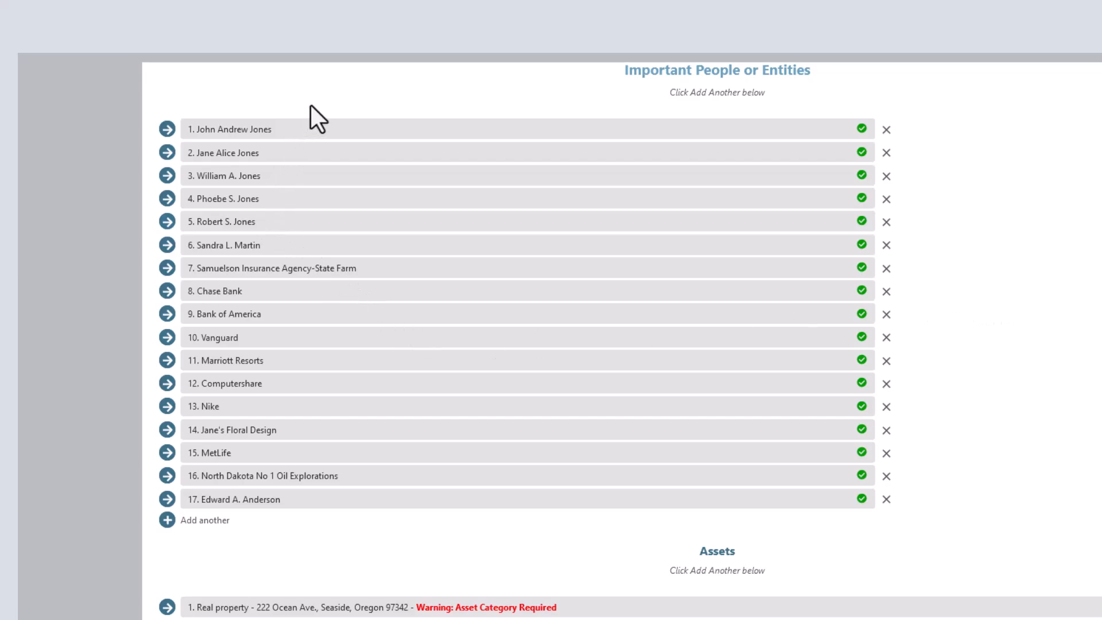
- Open the third listed person's record and consult the Other Important People section of the client information document in Word, then close the record
left_click(167, 176)
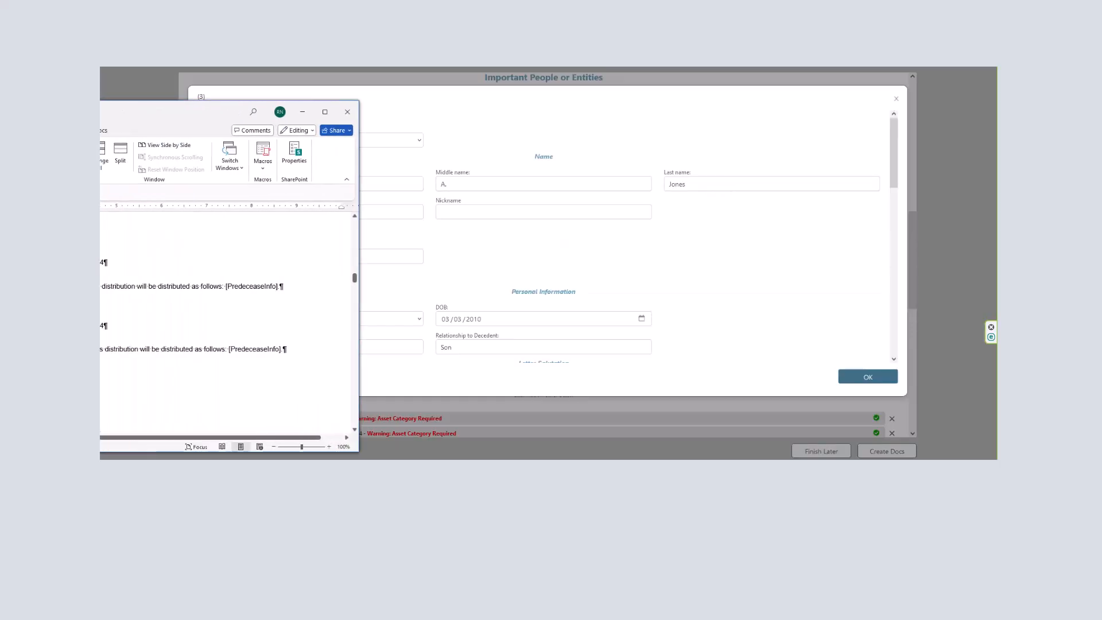
left_click_drag(101, 112, 535, 123)
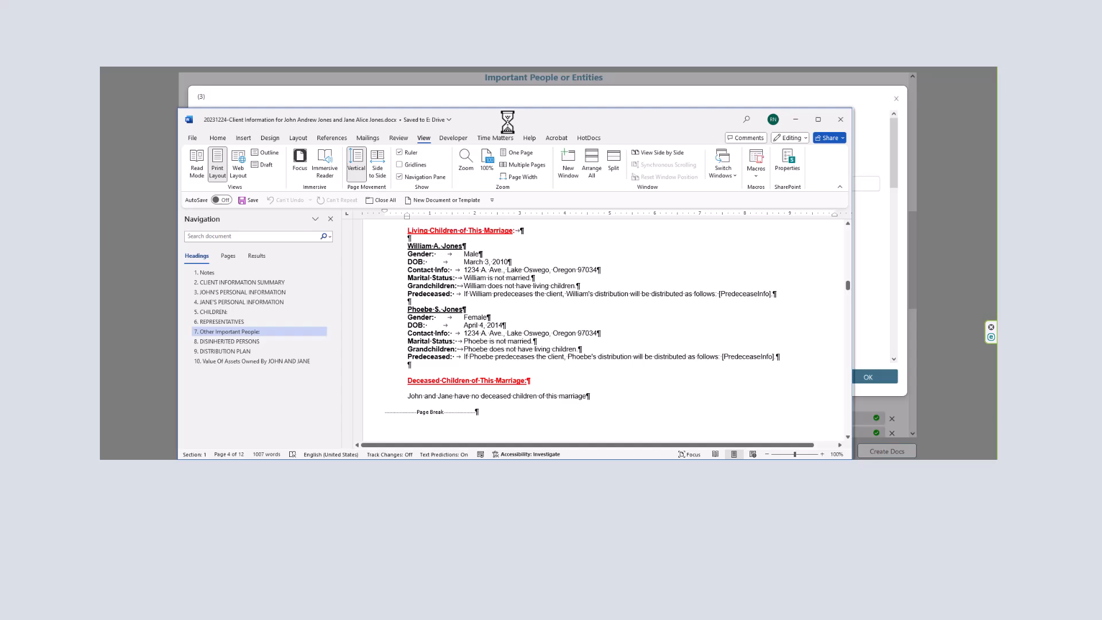
left_click(814, 121)
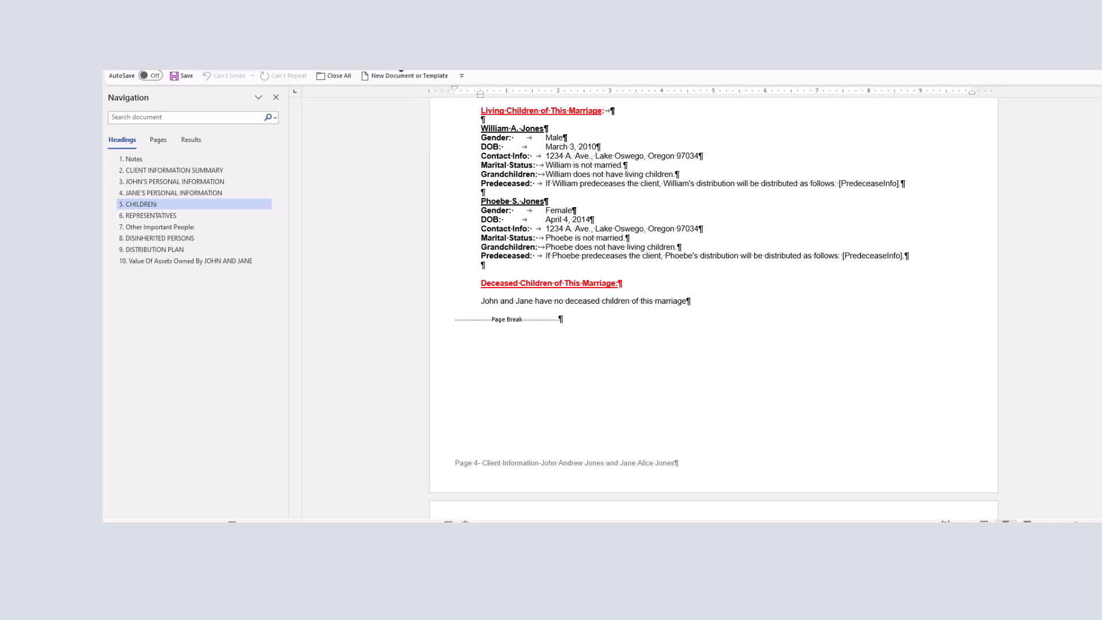
left_click(149, 228)
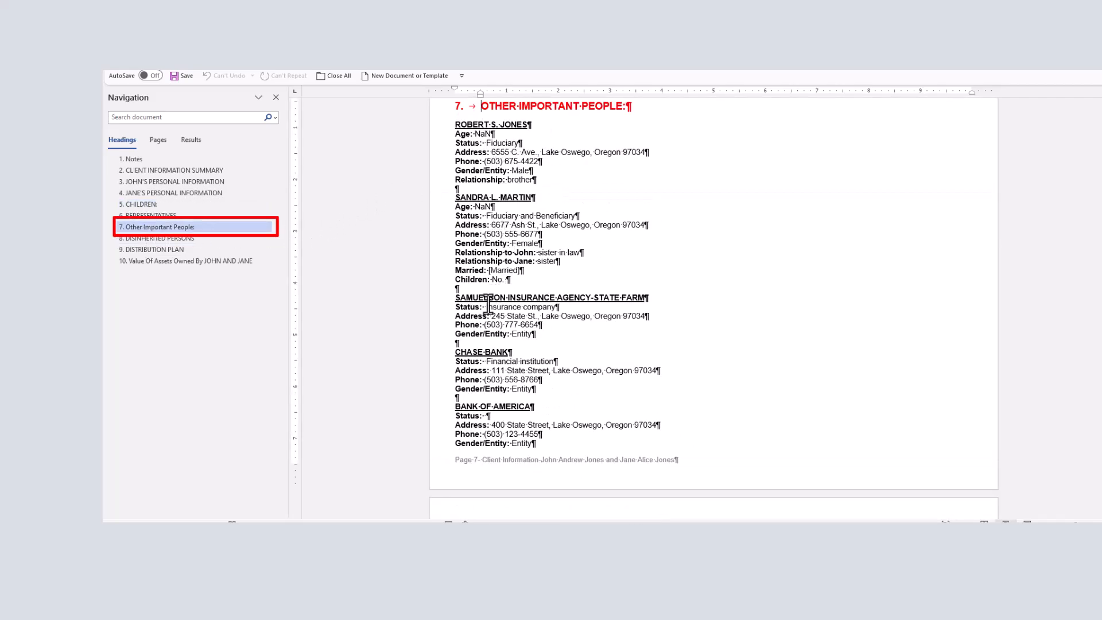
scroll(488, 304, "down", 5)
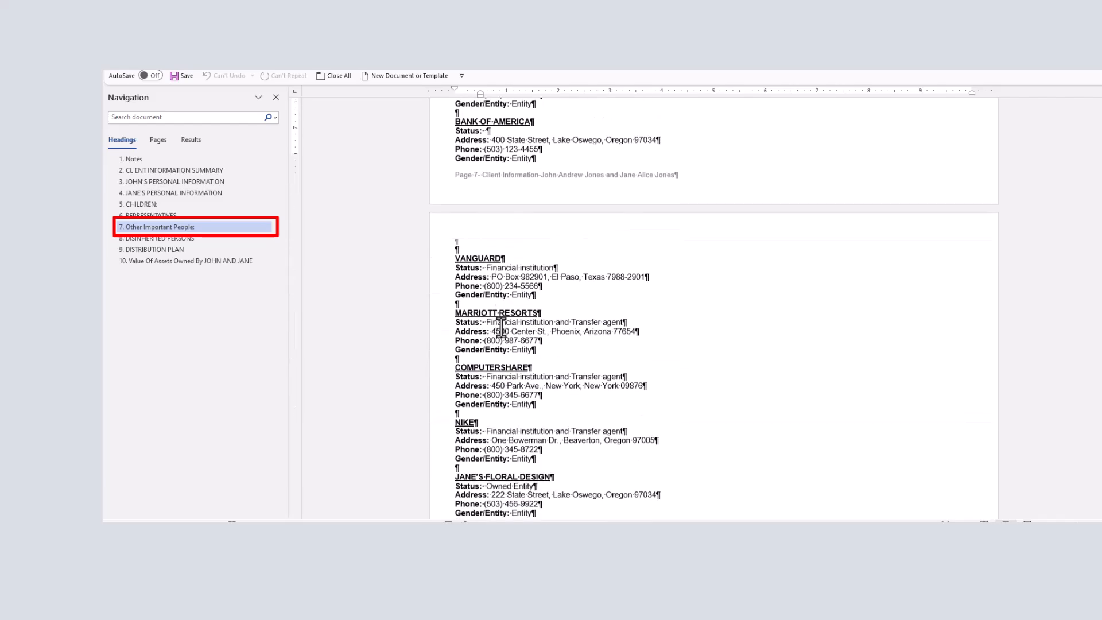
scroll(501, 327, "down", 3)
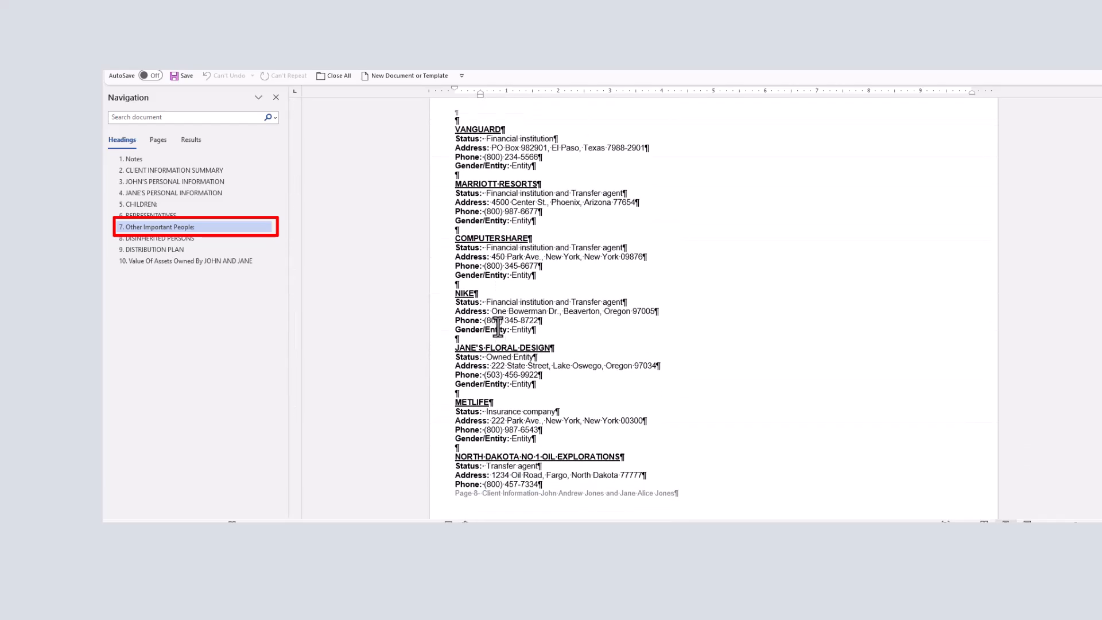
scroll(495, 310, "up", 5)
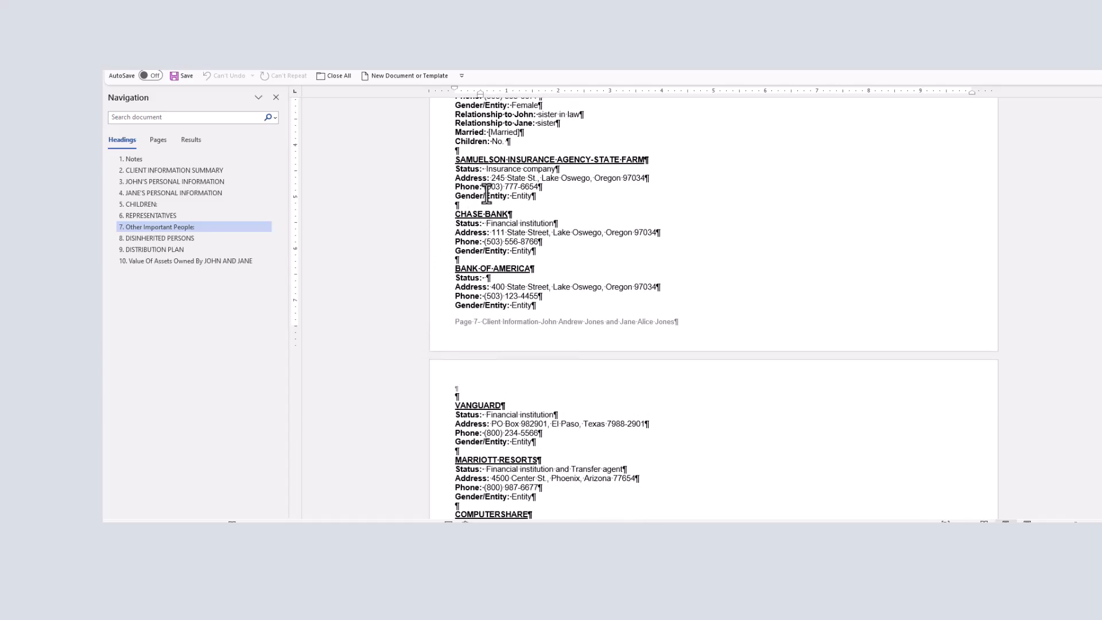
scroll(507, 106, "up", 1)
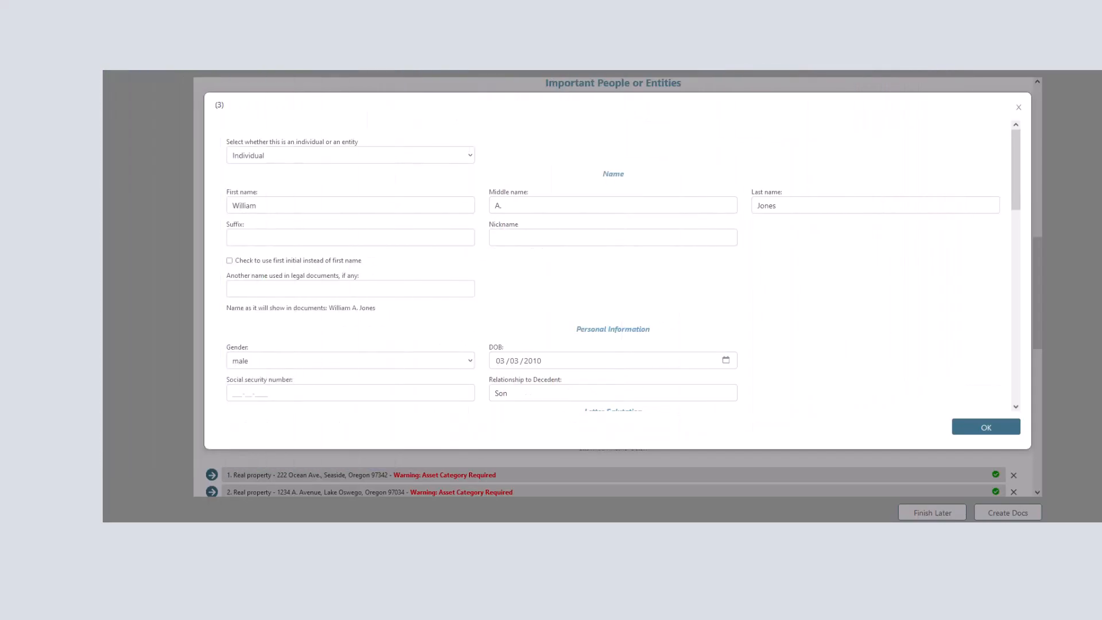
left_click(980, 429)
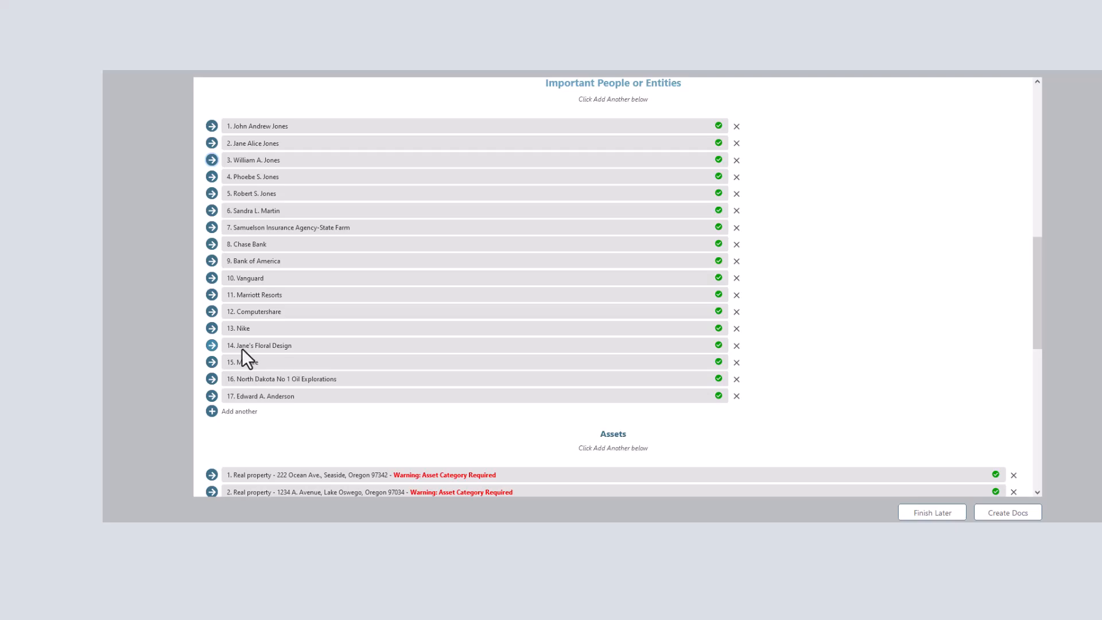
- Examine the list of imported assets and open the first real property asset to review its value, address and mortgage fields
scroll(323, 416, "down", 1)
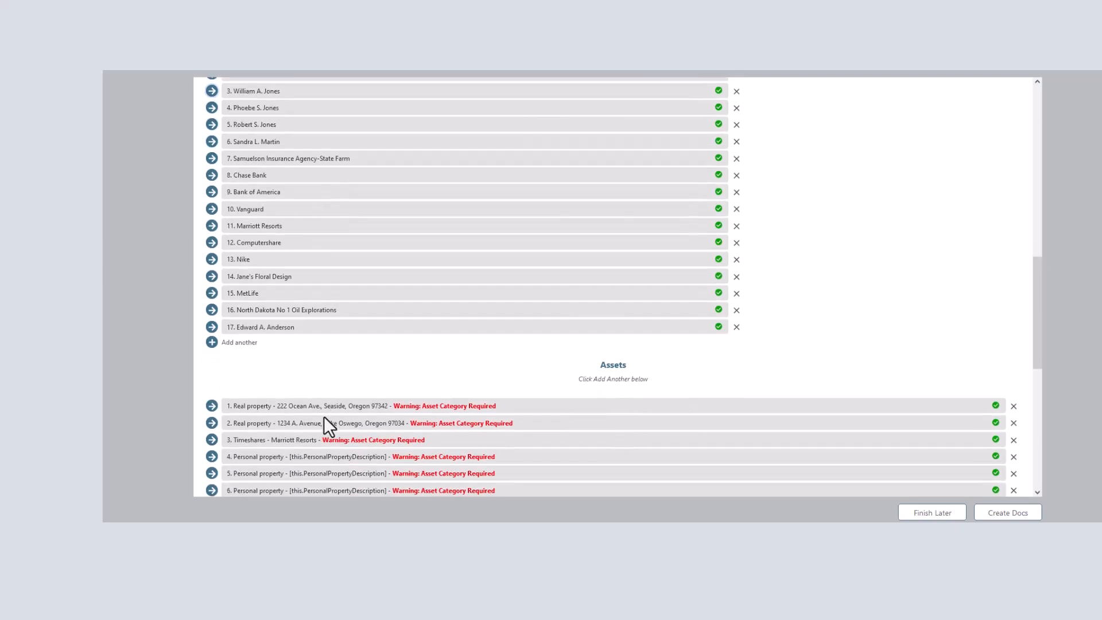
scroll(322, 396, "down", 2)
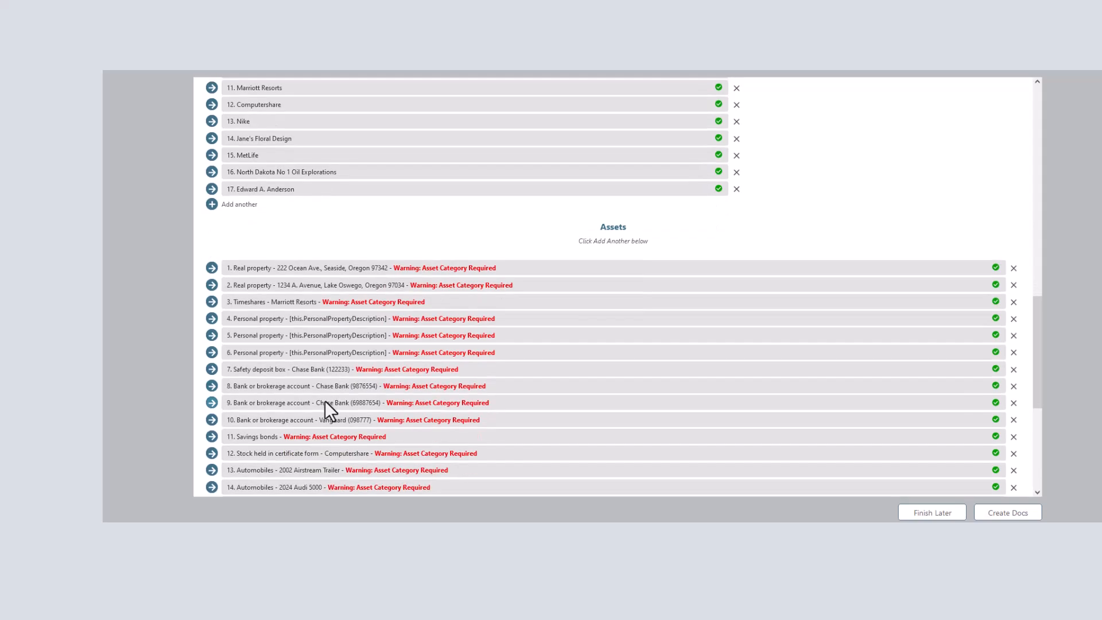
scroll(325, 401, "down", 2)
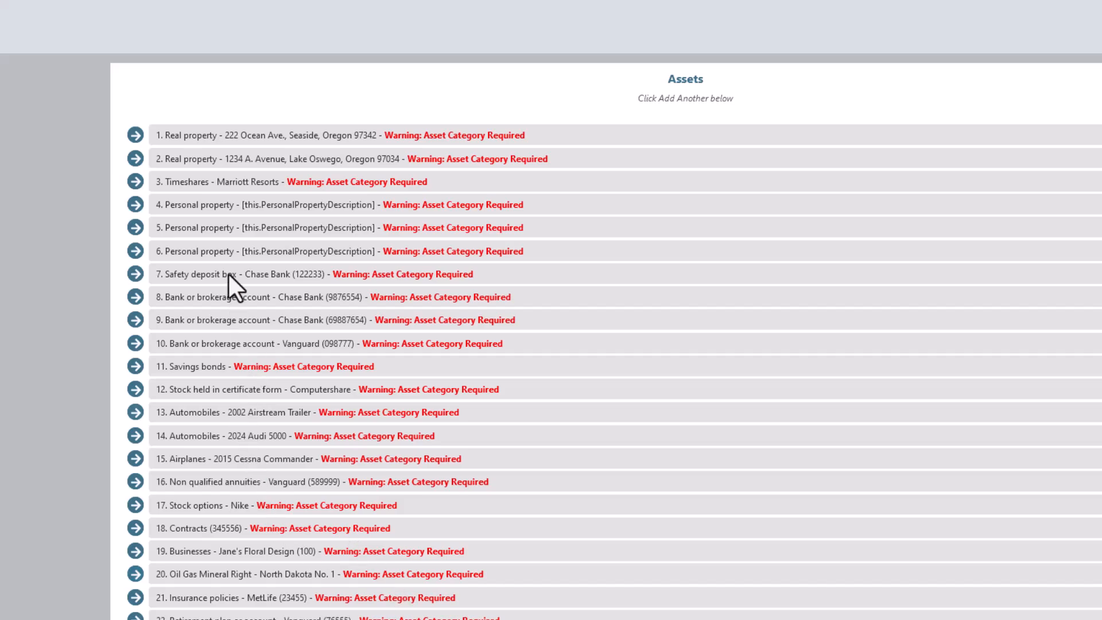
left_click(135, 136)
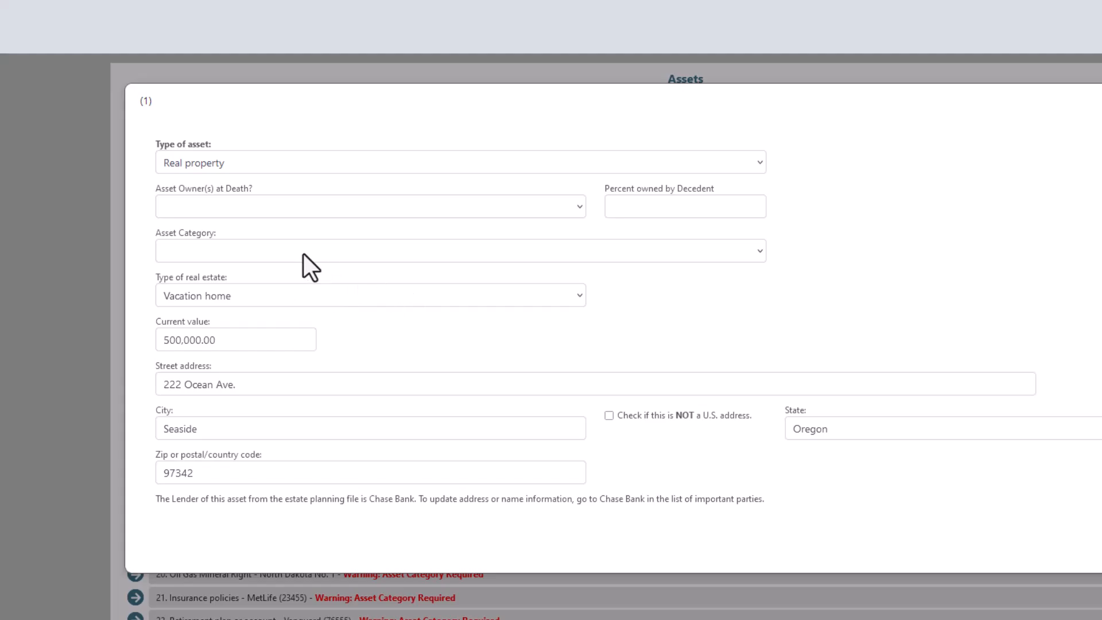
scroll(268, 317, "down", 2)
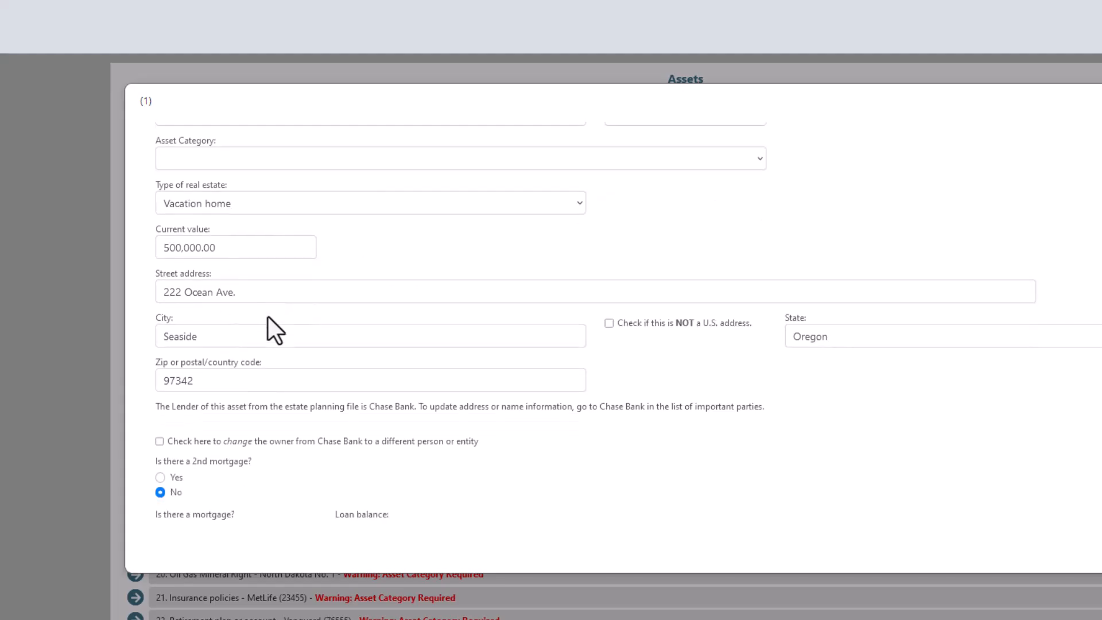
scroll(268, 317, "up", 2)
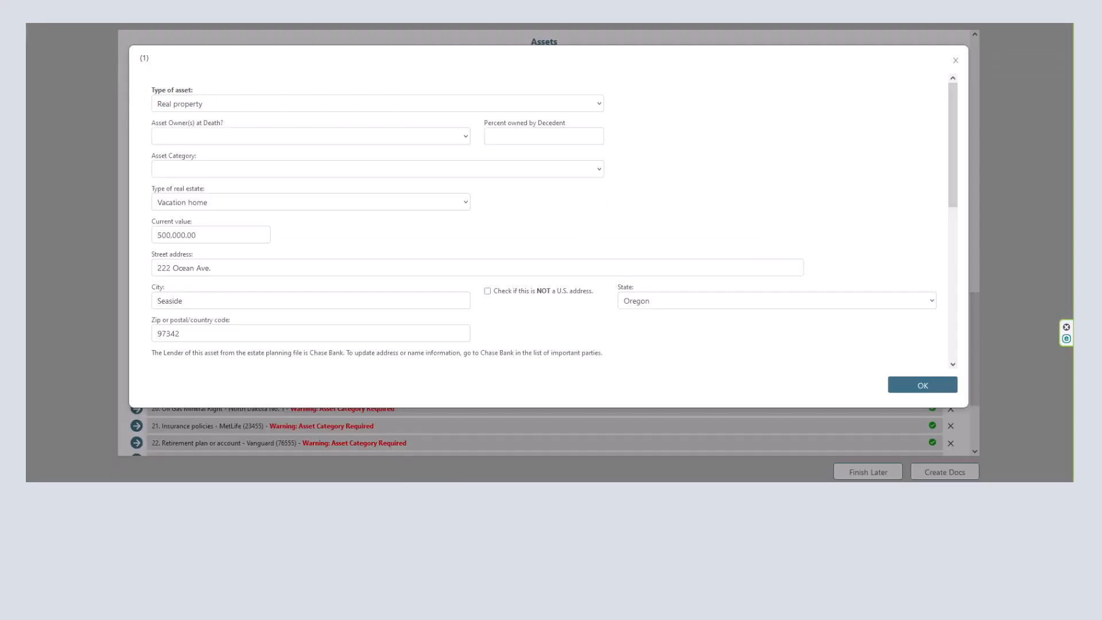
- Switch to the couple's asset spreadsheet in Word and check the first real estate's ownership before and after funding
left_click_drag(26, 46, 400, 99)
double_click(373, 99)
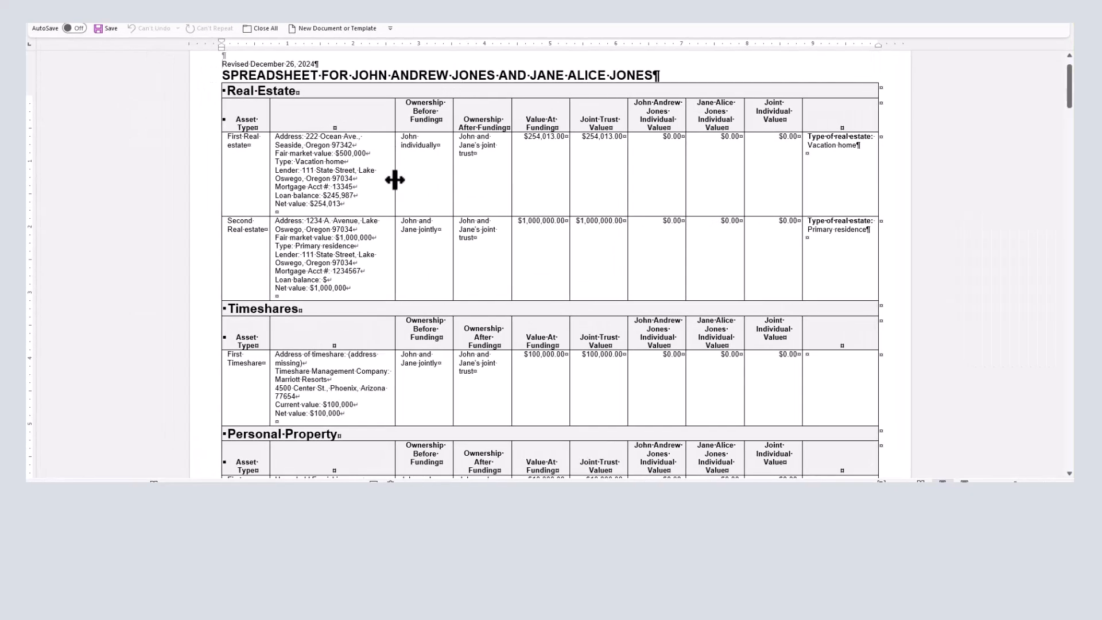
scroll(394, 178, "up", 2)
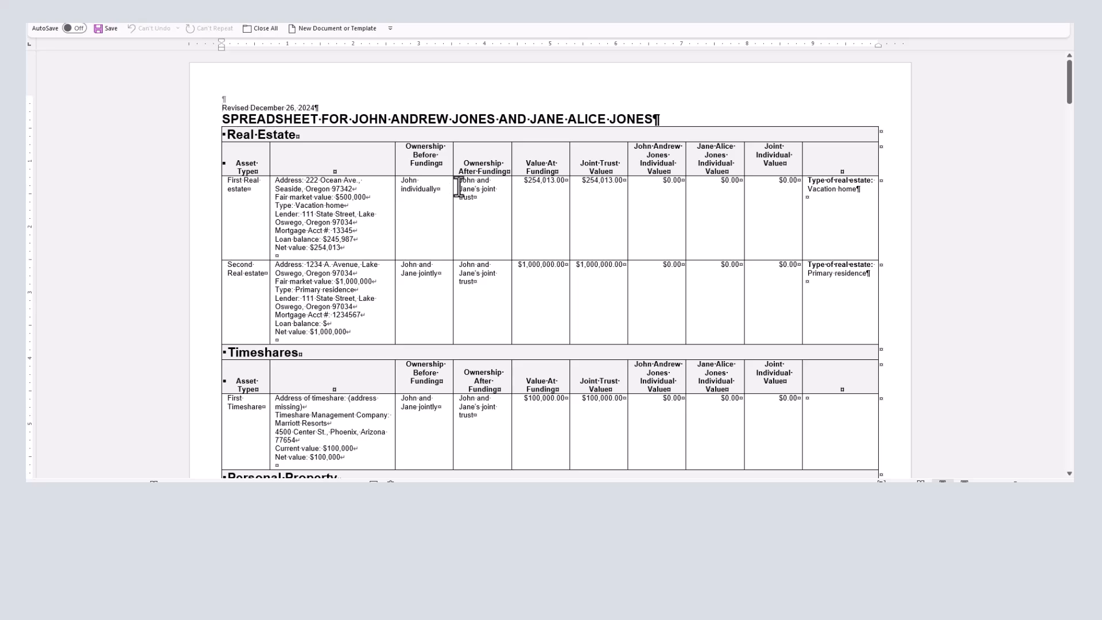
left_click_drag(459, 188, 475, 197)
left_click(474, 197)
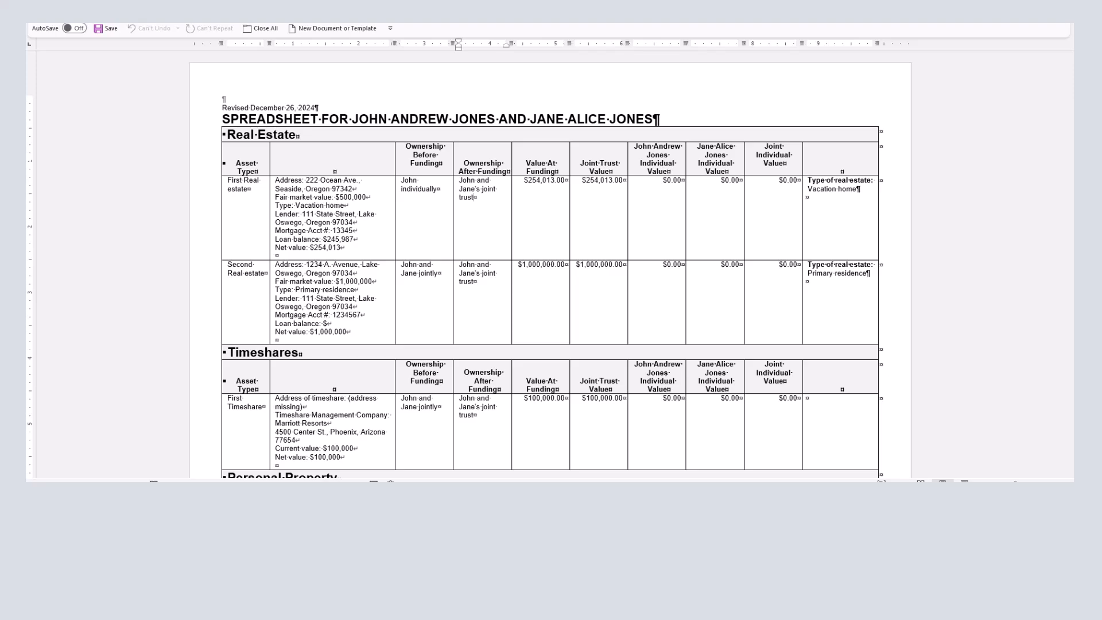
key("super+Down")
key("super+Down")
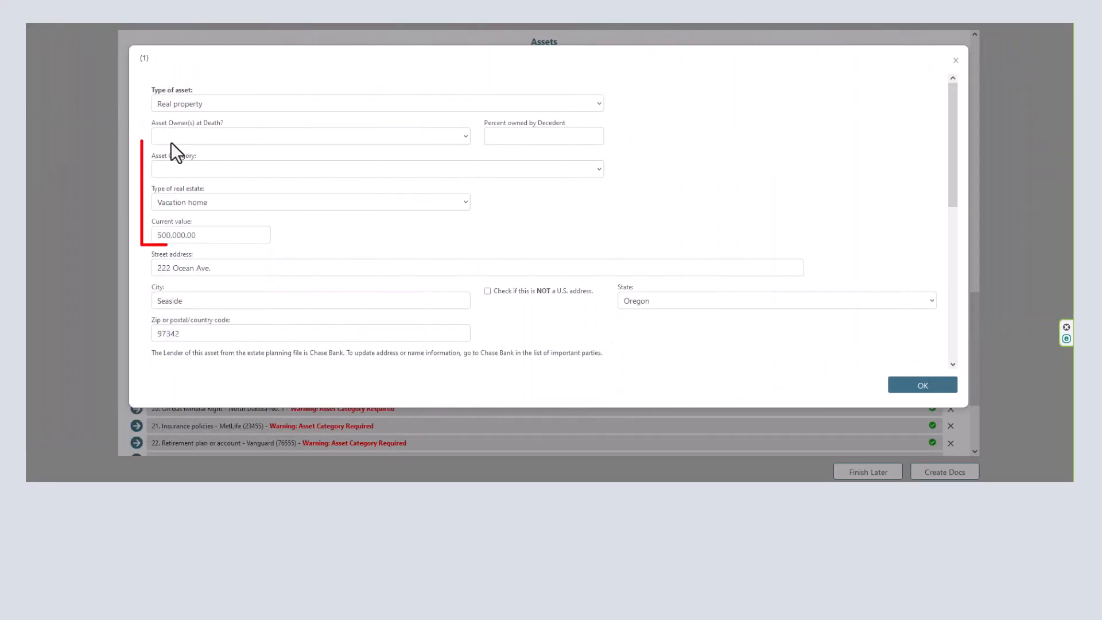
- Set the first real property's asset category to Trust Asset and its owner at death to Decedent's trust
left_click(181, 168)
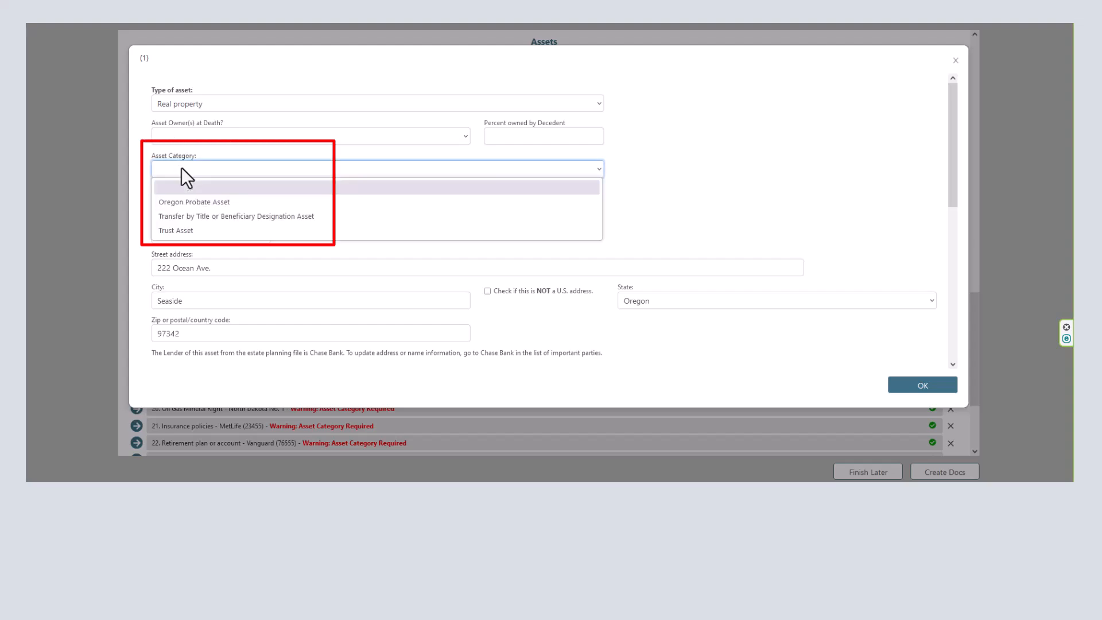
left_click(178, 231)
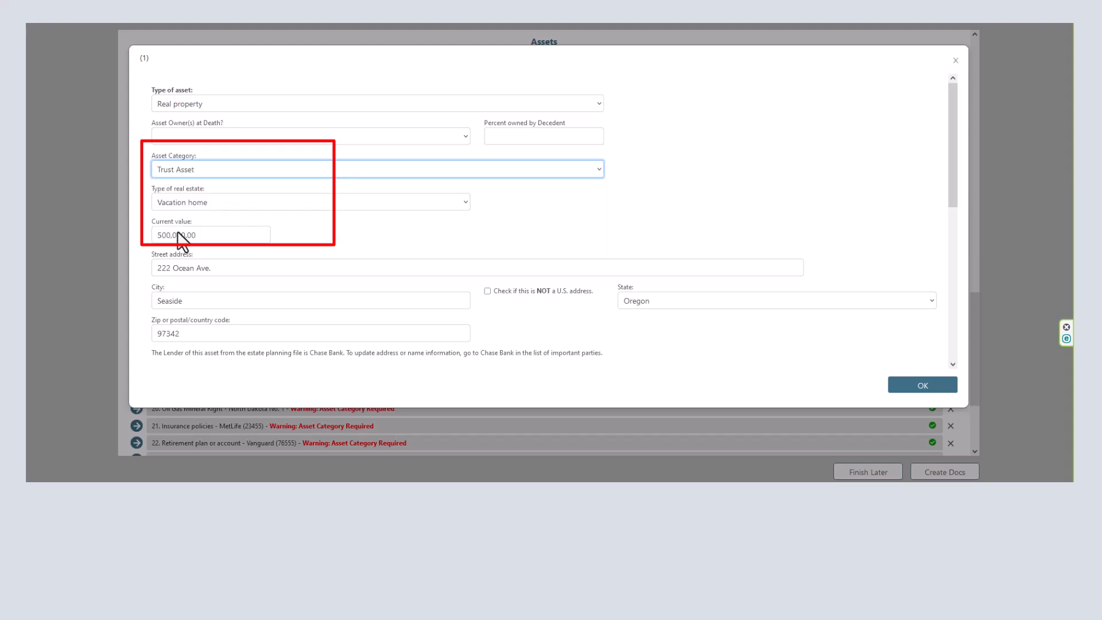
left_click(179, 136)
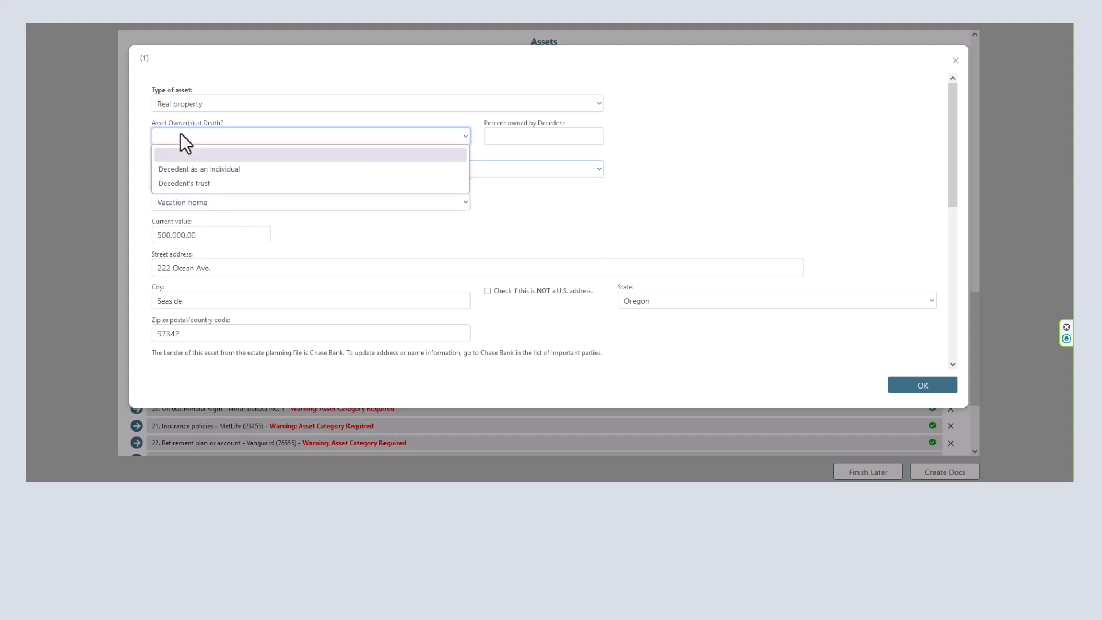
left_click(190, 184)
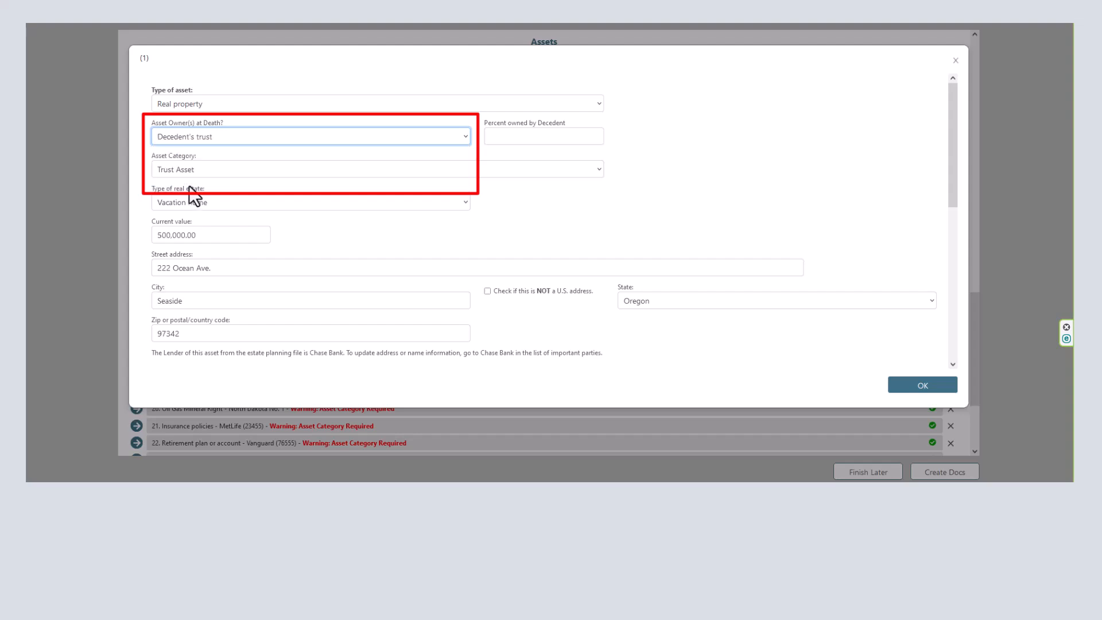
- Set the percent owned by the decedent to 50, mark the first listed person as other owner, and save the vacation home asset
left_click(497, 138)
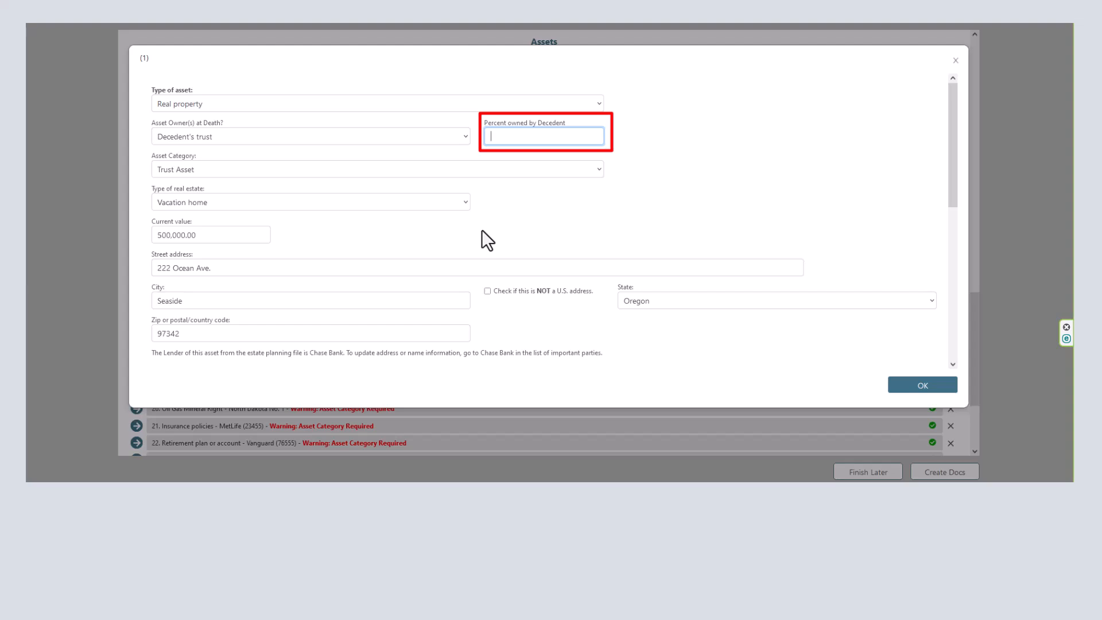
type("5")
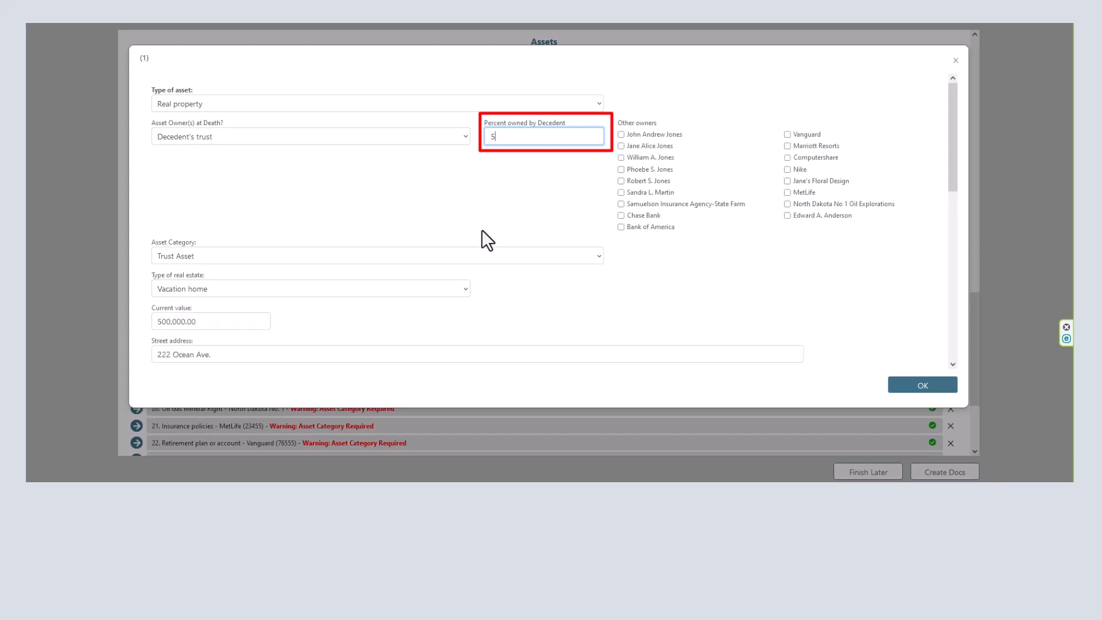
type("0")
left_click(621, 135)
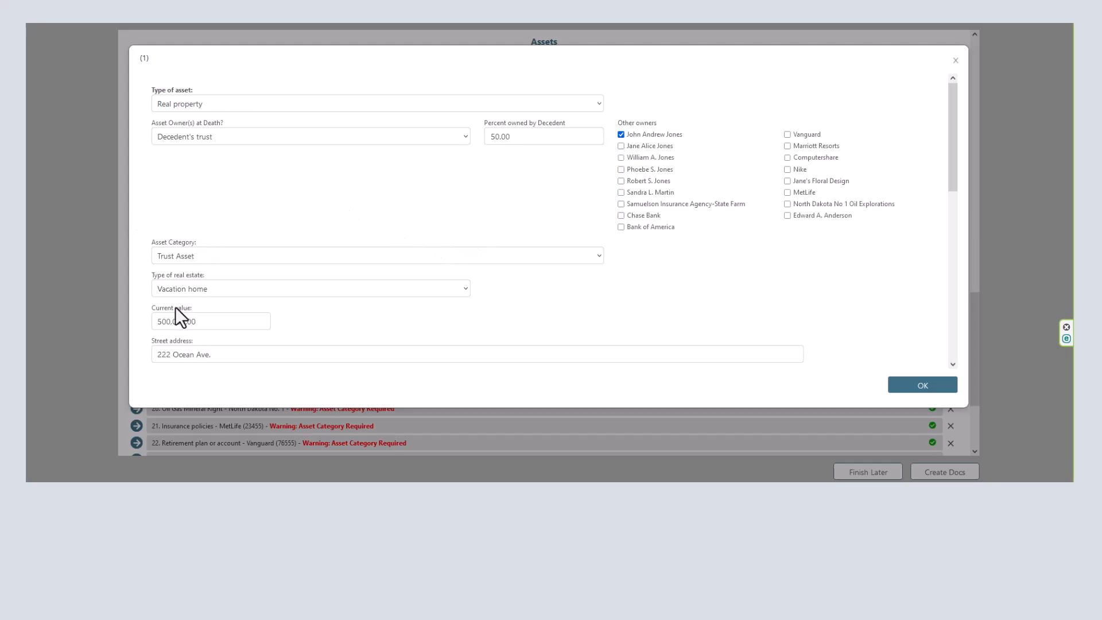
scroll(192, 304, "down", 1)
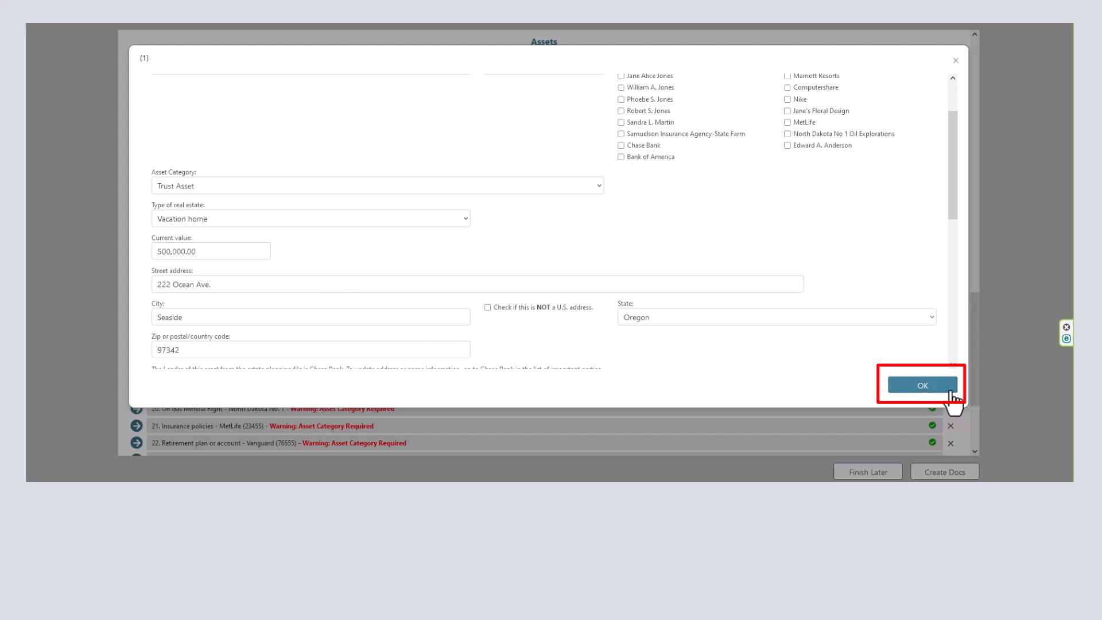
left_click(916, 384)
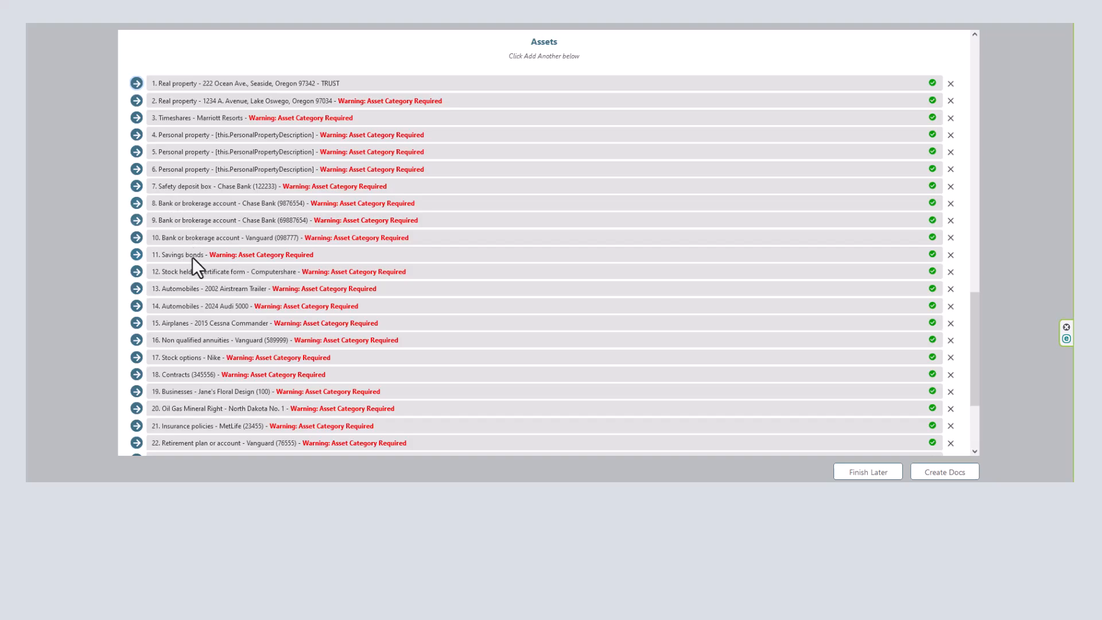
- Open the first Vanguard retirement account in the asset list, review its plan type and value, and close it
scroll(272, 423, "down", 3)
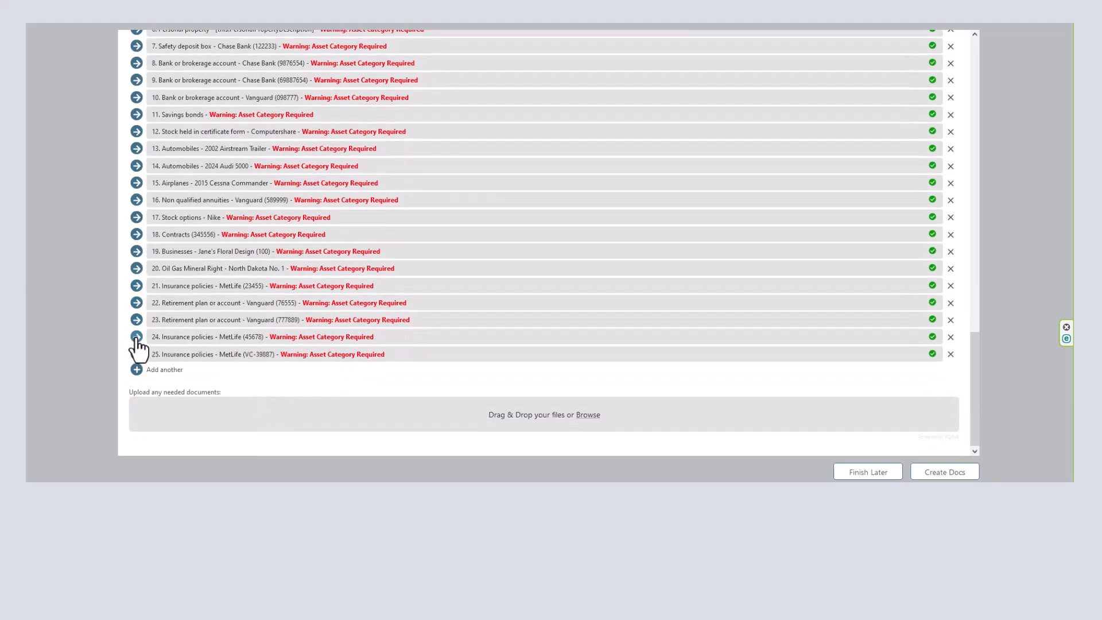
left_click(137, 303)
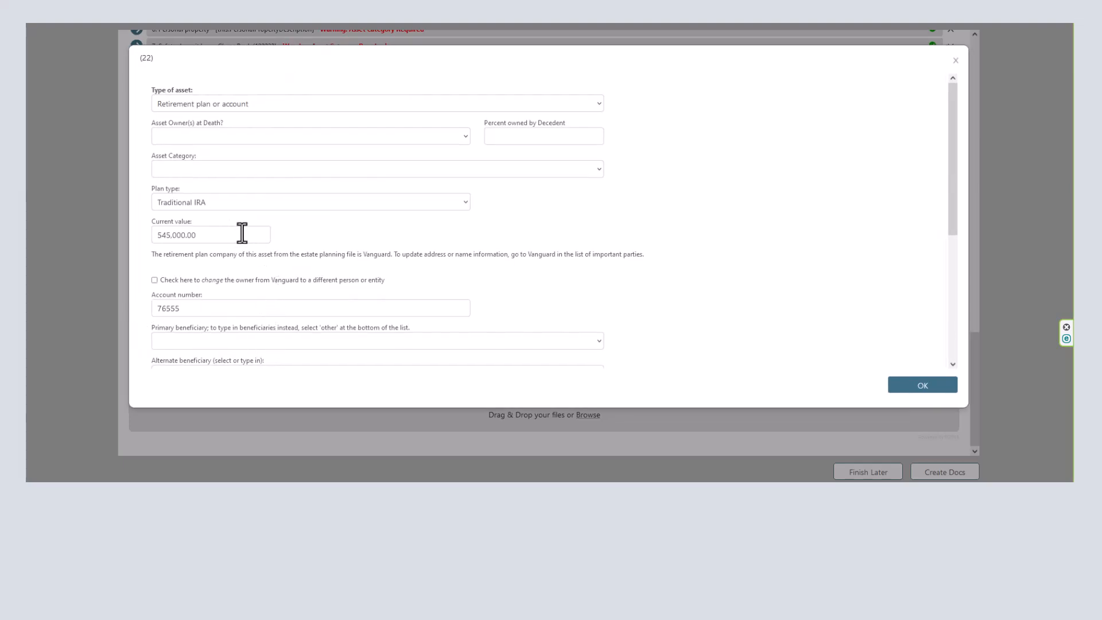
left_click(904, 385)
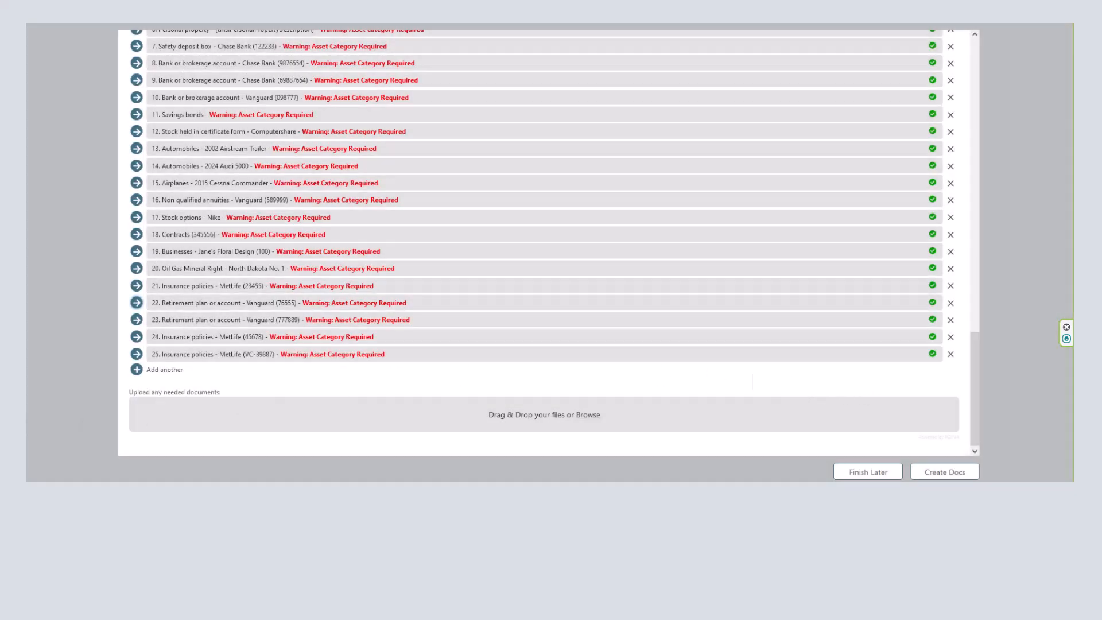
- Switch to the trust spreadsheet in Word and check the ownership of both Vanguard accounts under Retirement Accounts
left_click_drag(27, 59, 258, 25)
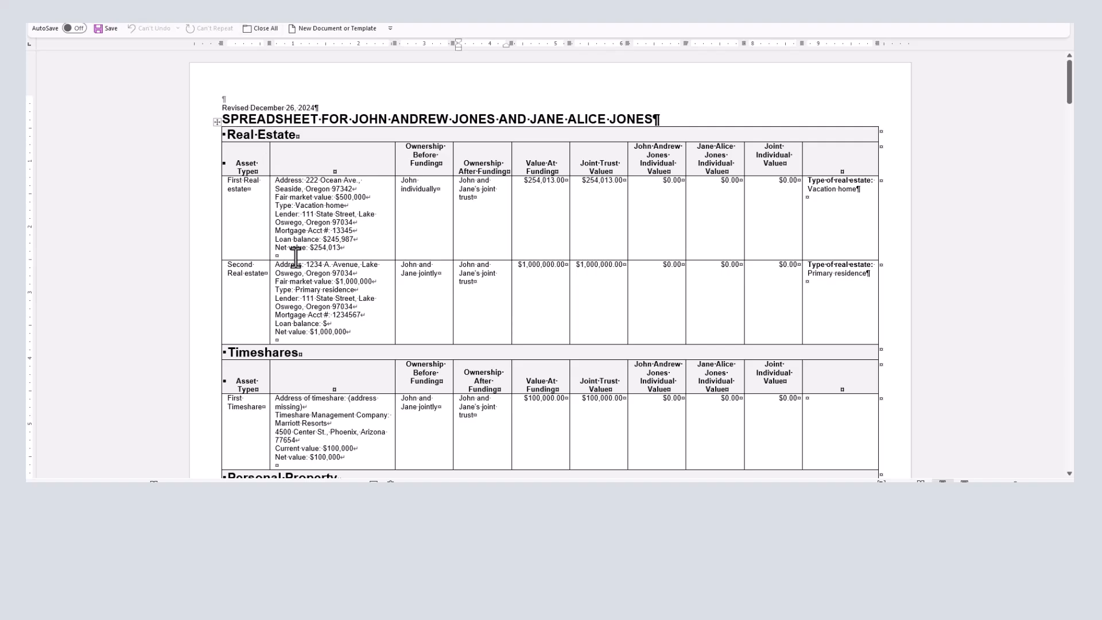
scroll(310, 287, "down", 20)
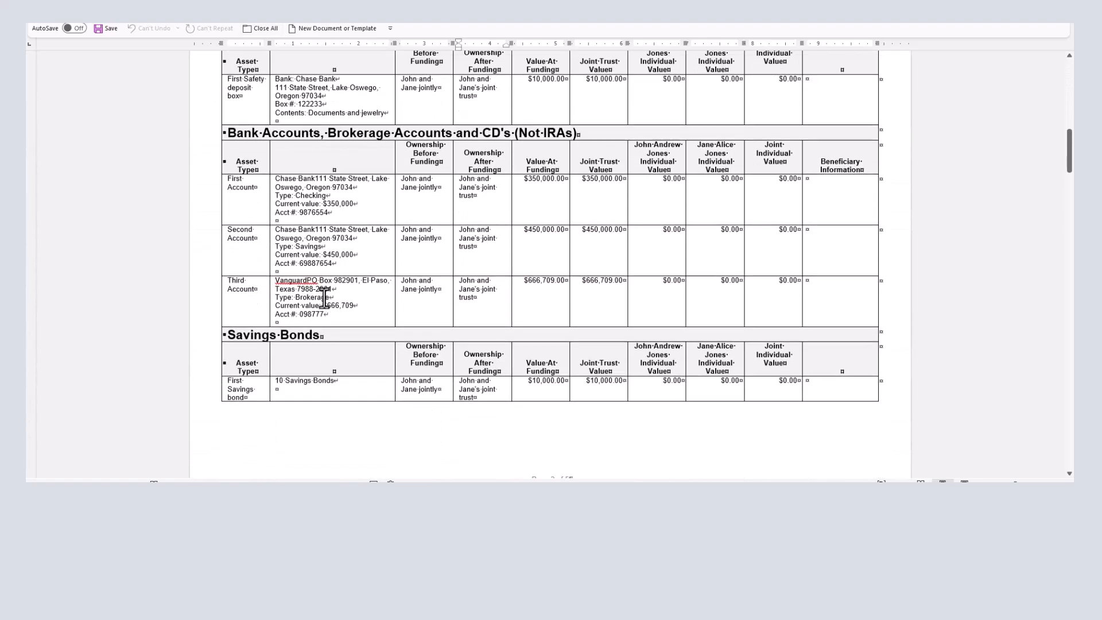
scroll(324, 297, "down", 20)
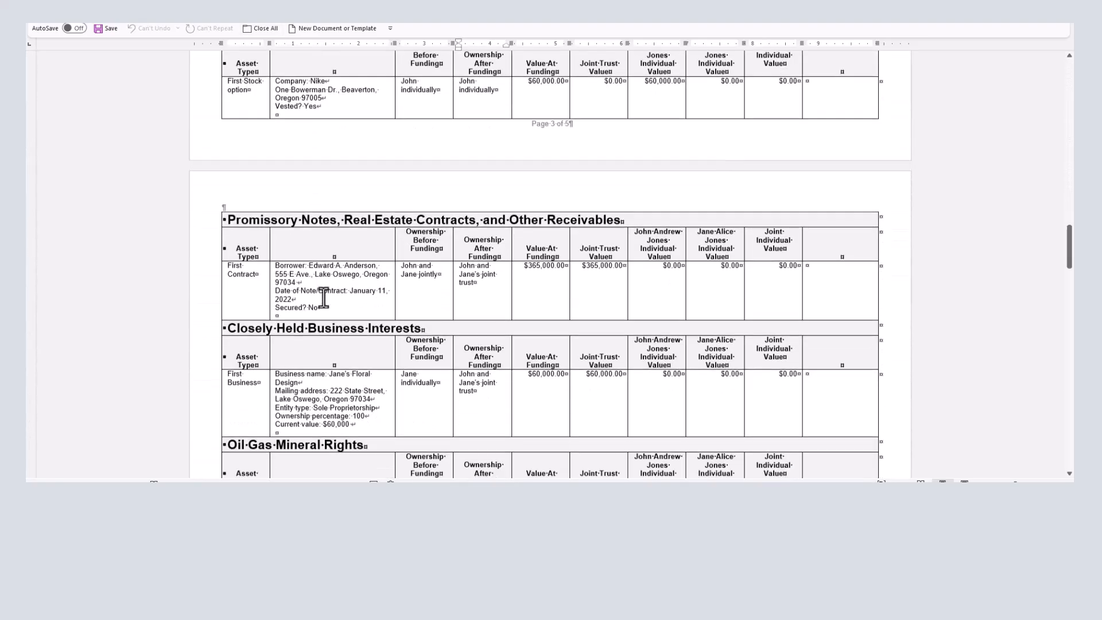
scroll(324, 297, "down", 20)
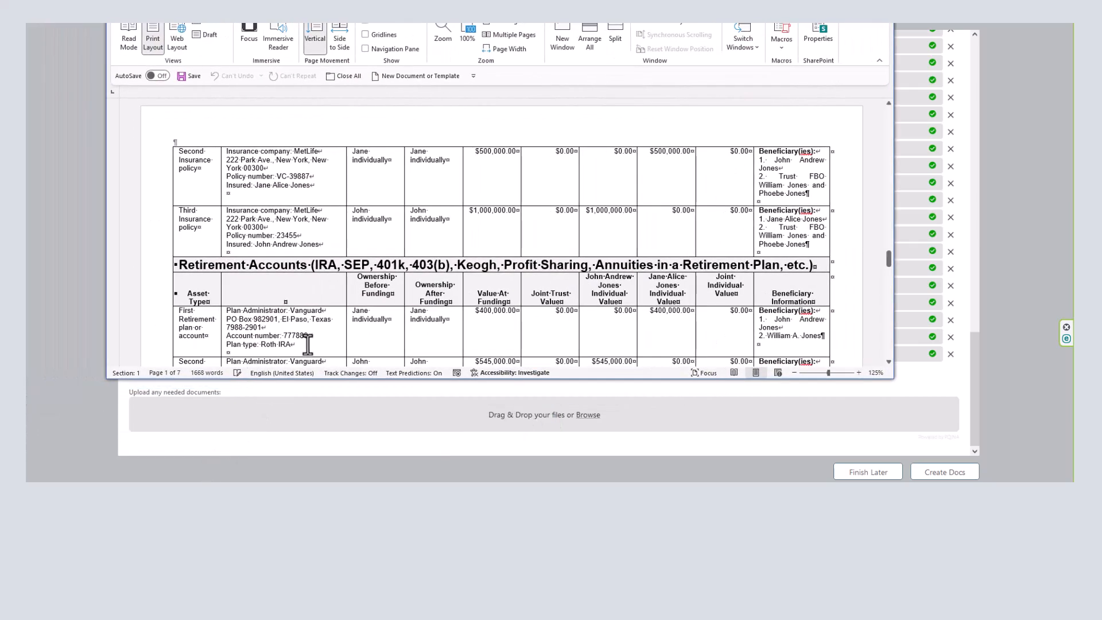
scroll(307, 342, "down", 3)
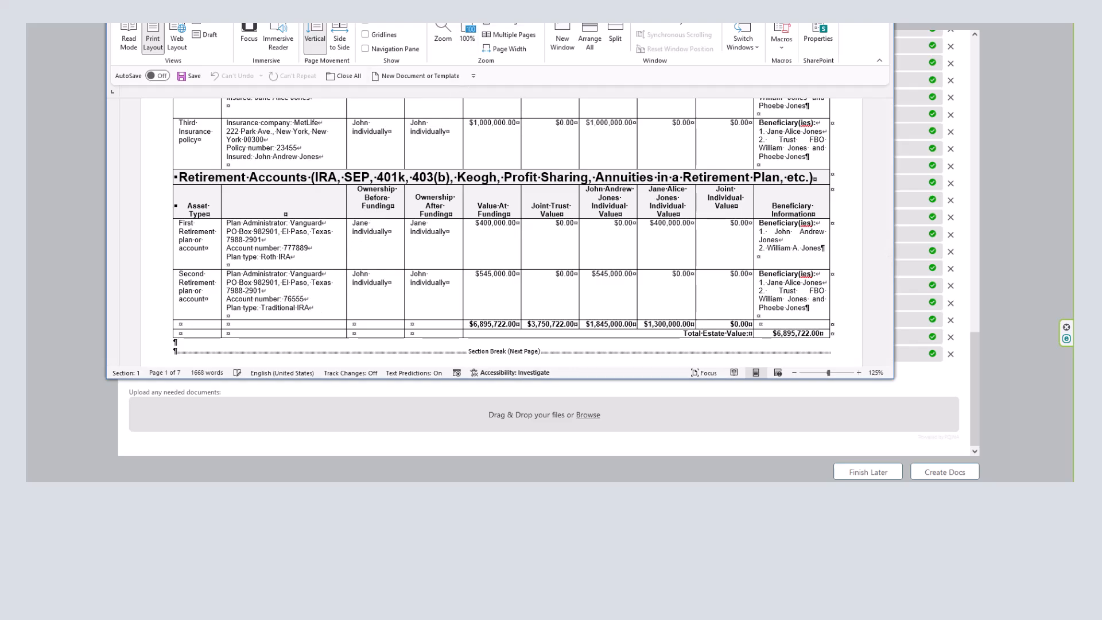
key("super+Down")
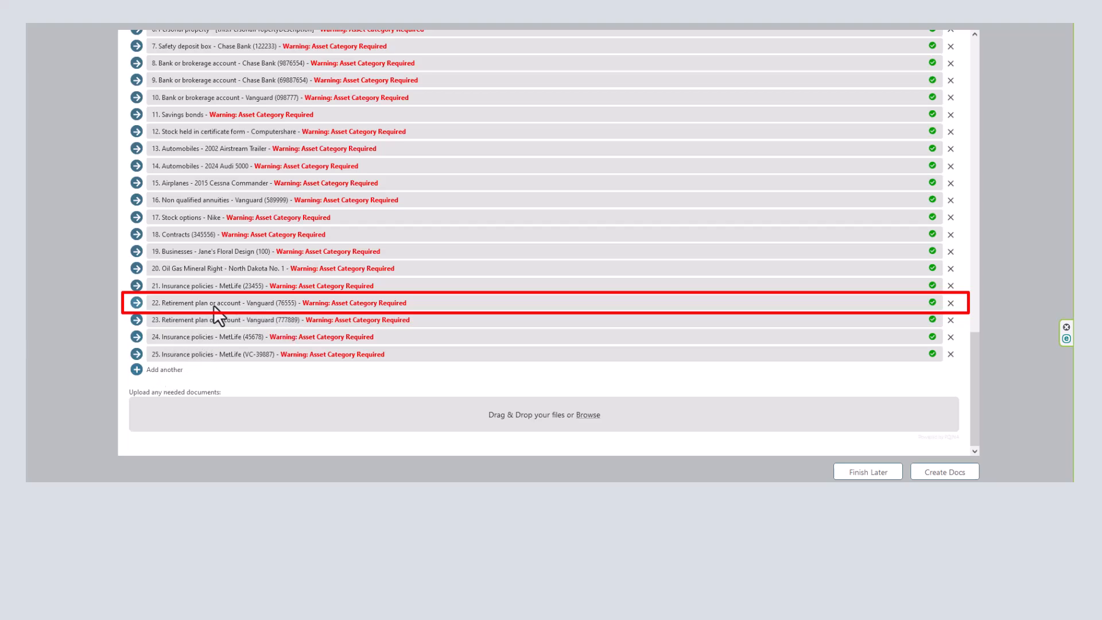
- Verify the plan type of the first Vanguard retirement account, then delete that Traditional IRA from the asset list
left_click(137, 304)
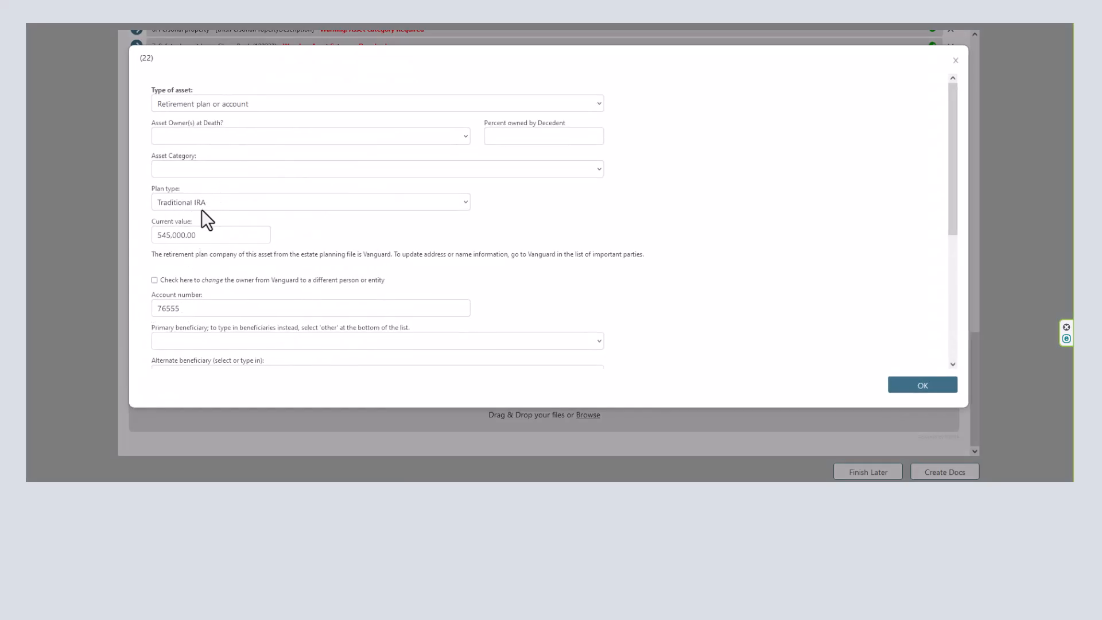
left_click(907, 401)
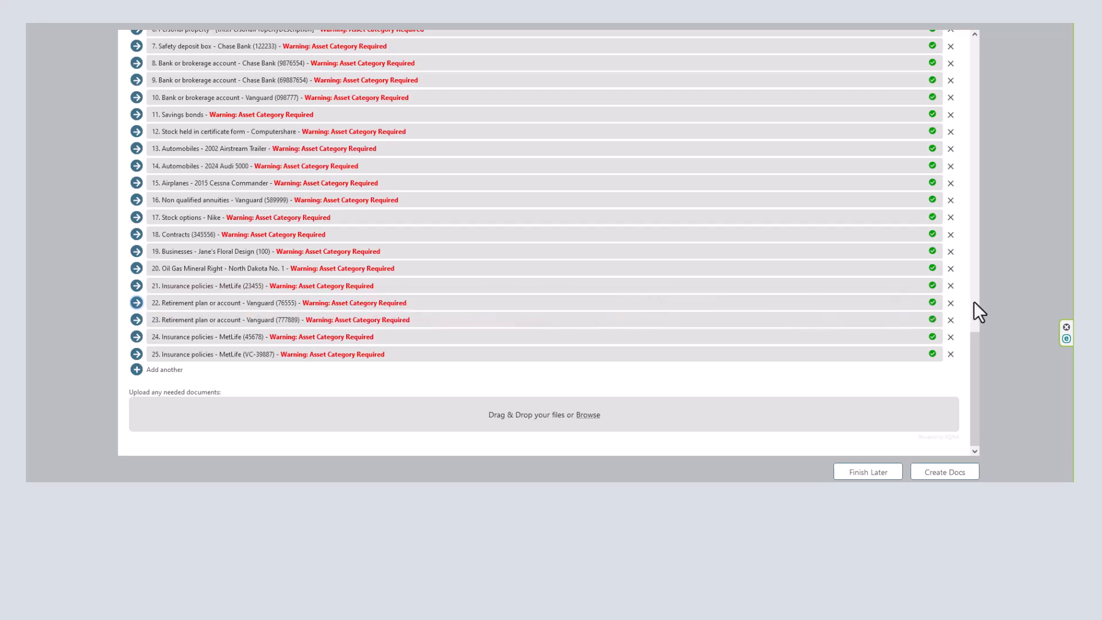
left_click(951, 302)
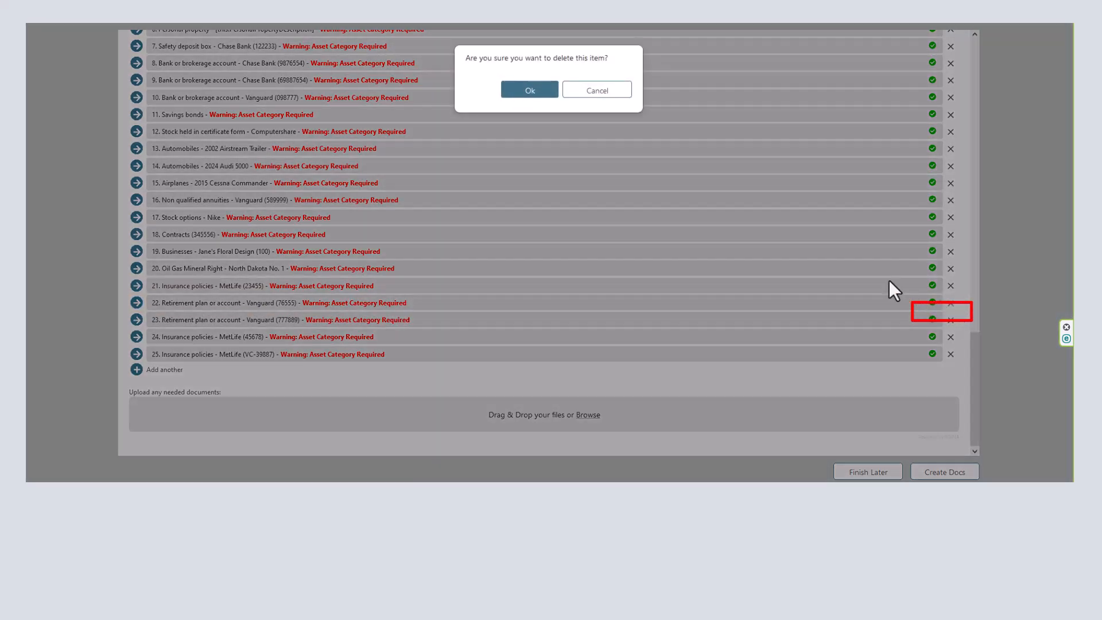
left_click(520, 92)
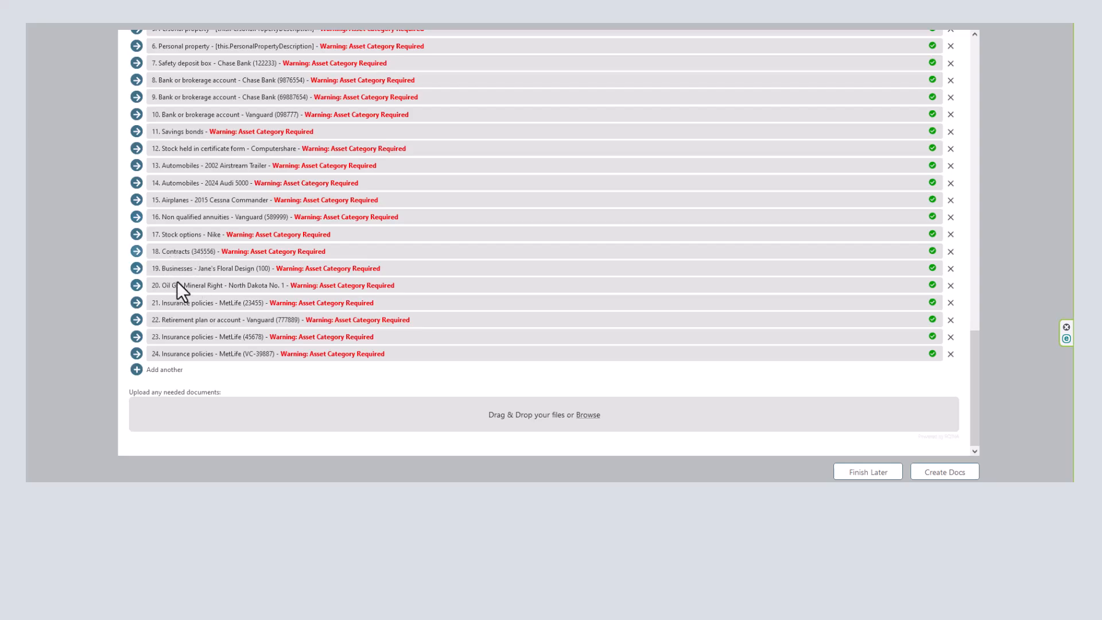
- Check the third insurance policy's ownership in the Word trust spreadsheet and delete the matching MetLife policy from the asset list
left_click_drag(0, 98, 553, 81)
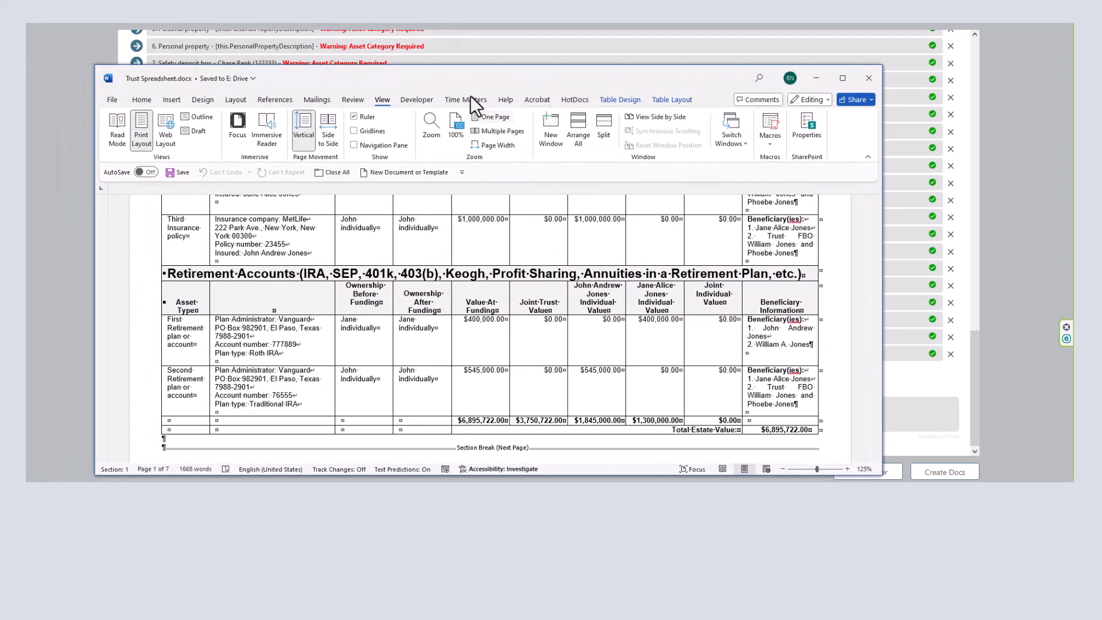
left_click_drag(488, 85, 494, 67)
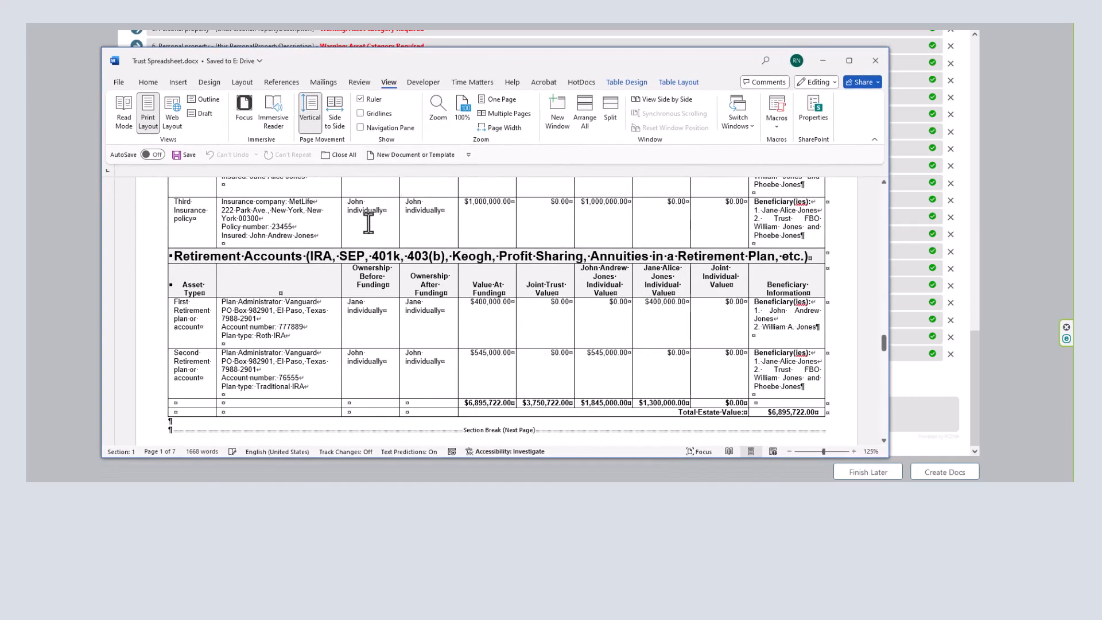
scroll(371, 221, "up", 3)
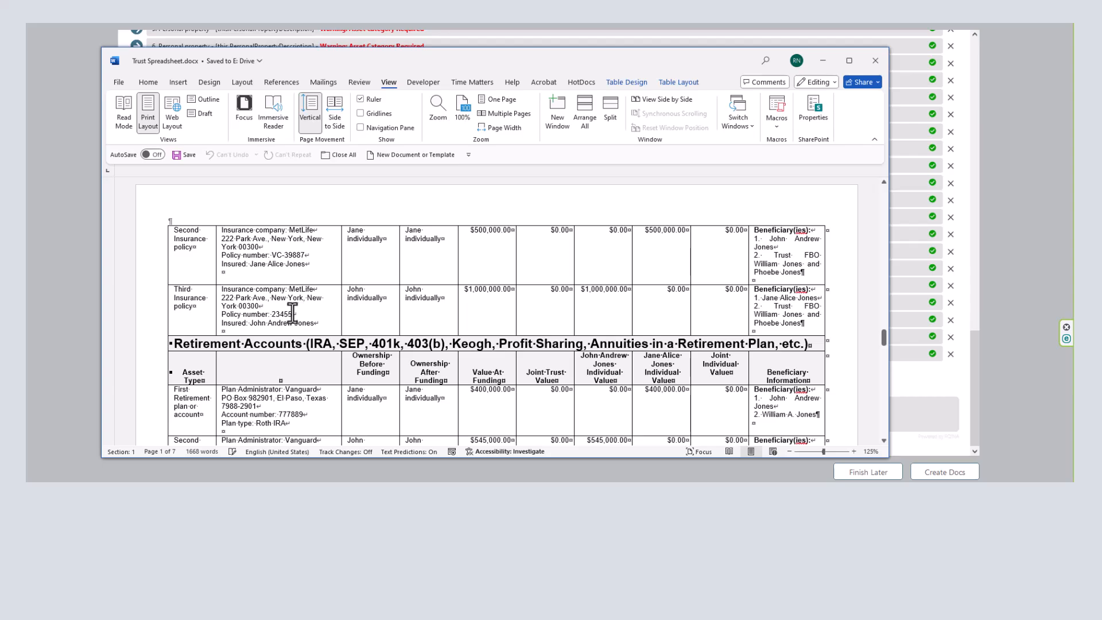
mouse_move(412, 64)
left_mouse_down()
mouse_move(370, 73)
mouse_move(27, 56)
left_mouse_up()
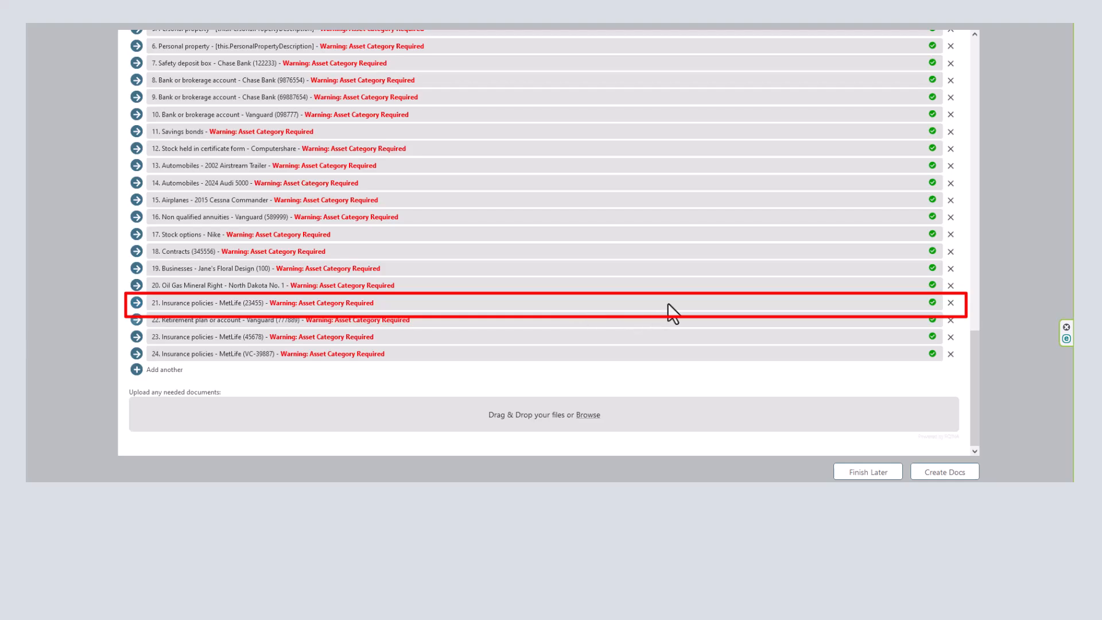
left_click(950, 303)
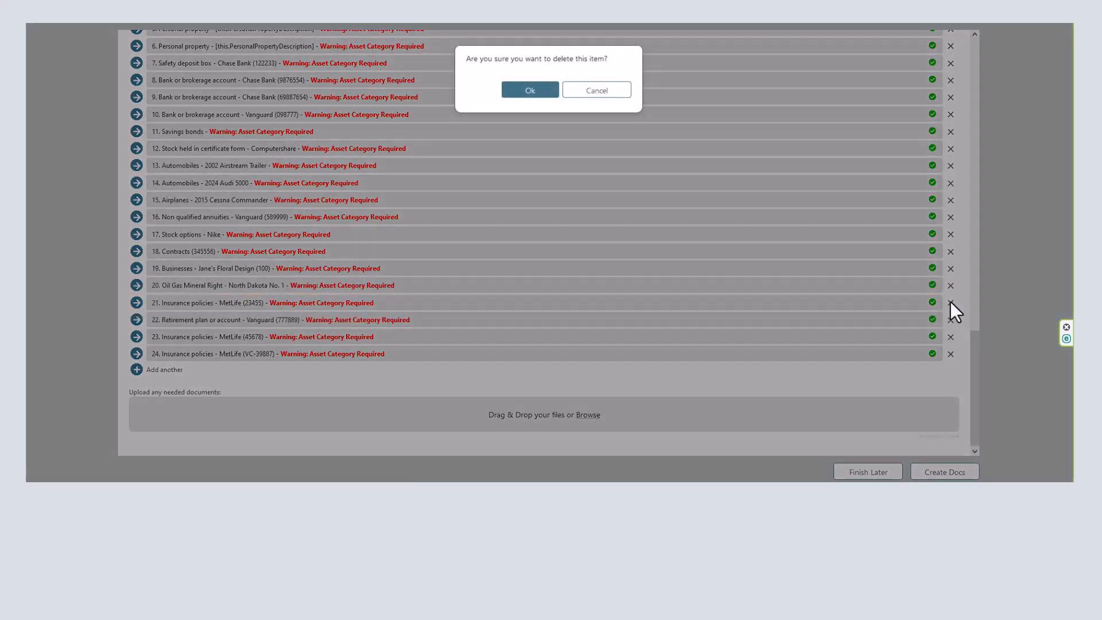
left_click(519, 92)
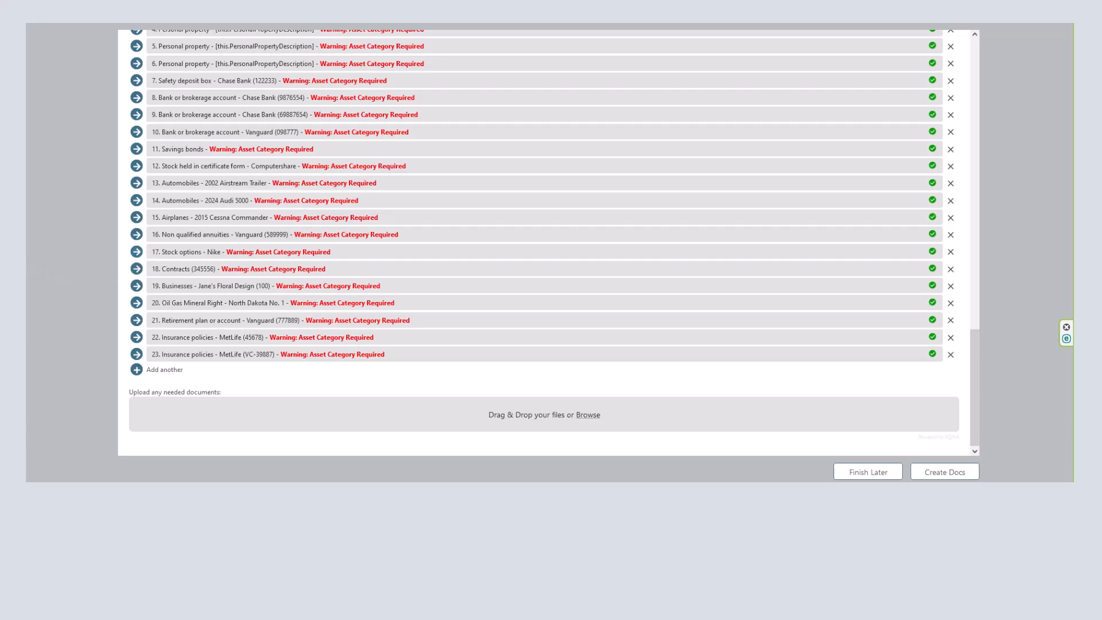
- Check the Annuities and Stock Options ownership in the Word trust spreadsheet and delete the Nike stock options from the asset list
left_click_drag(26, 75, 500, 50)
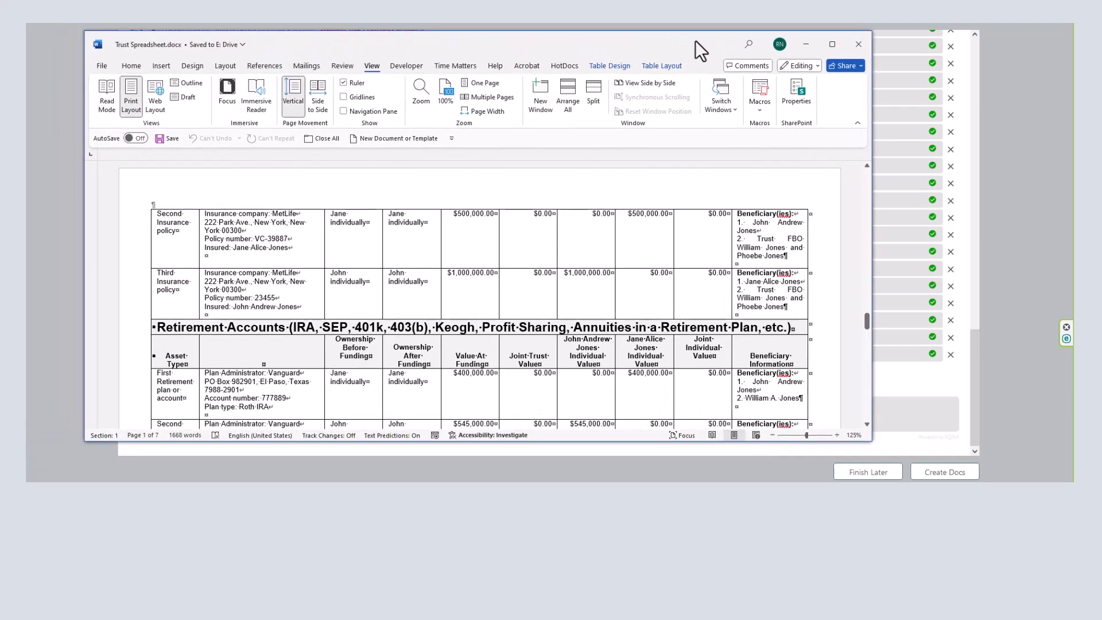
left_click(831, 44)
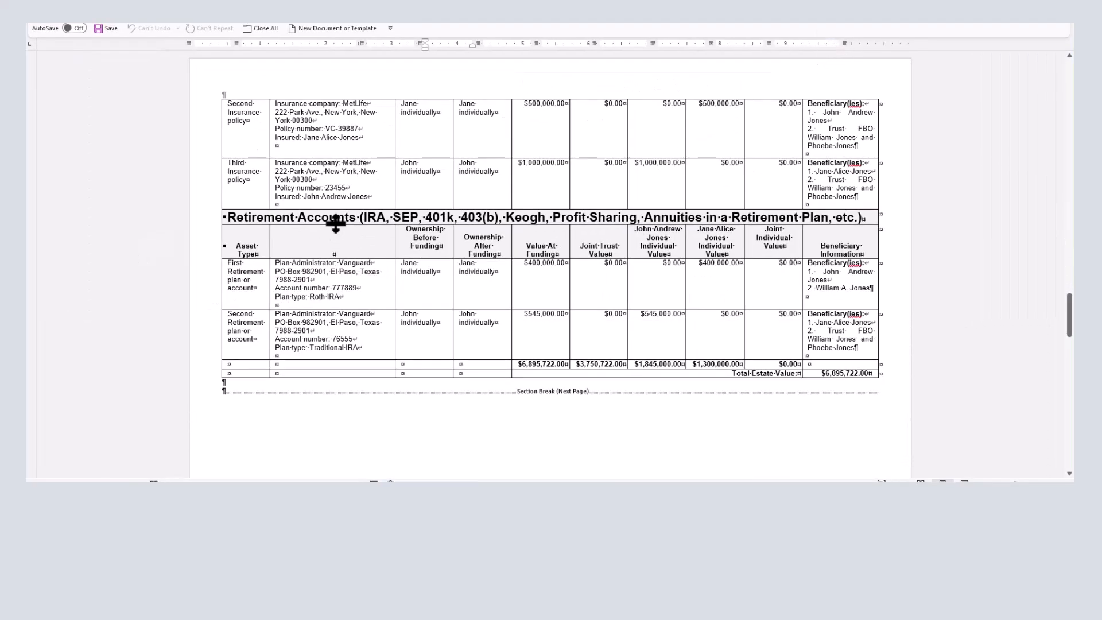
scroll(367, 225, "up", 3)
scroll(360, 224, "up", 15)
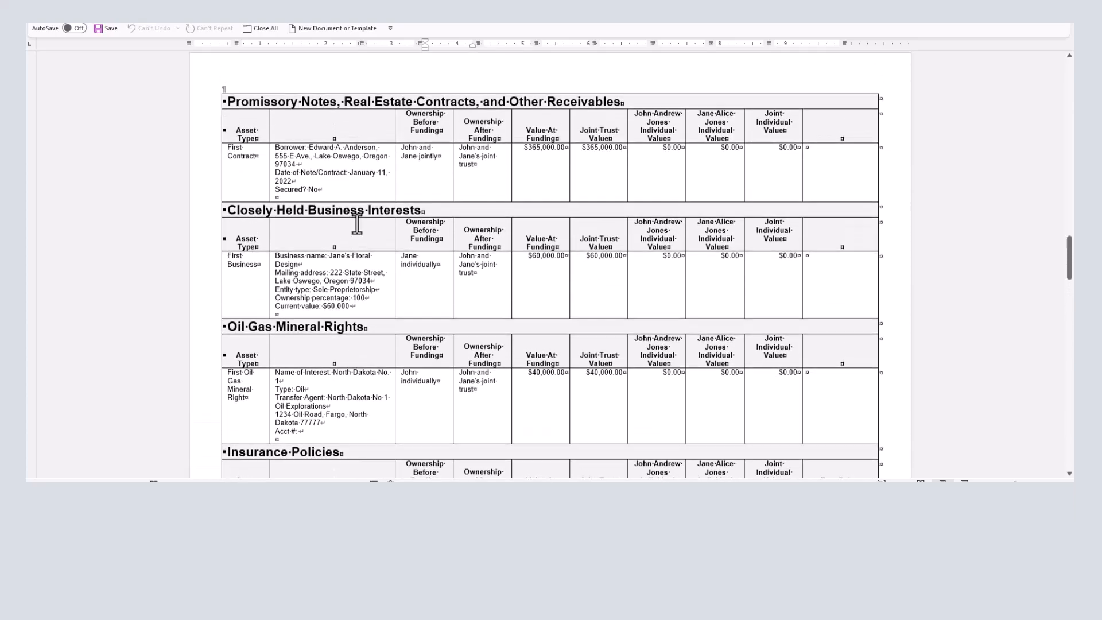
scroll(361, 232, "up", 3)
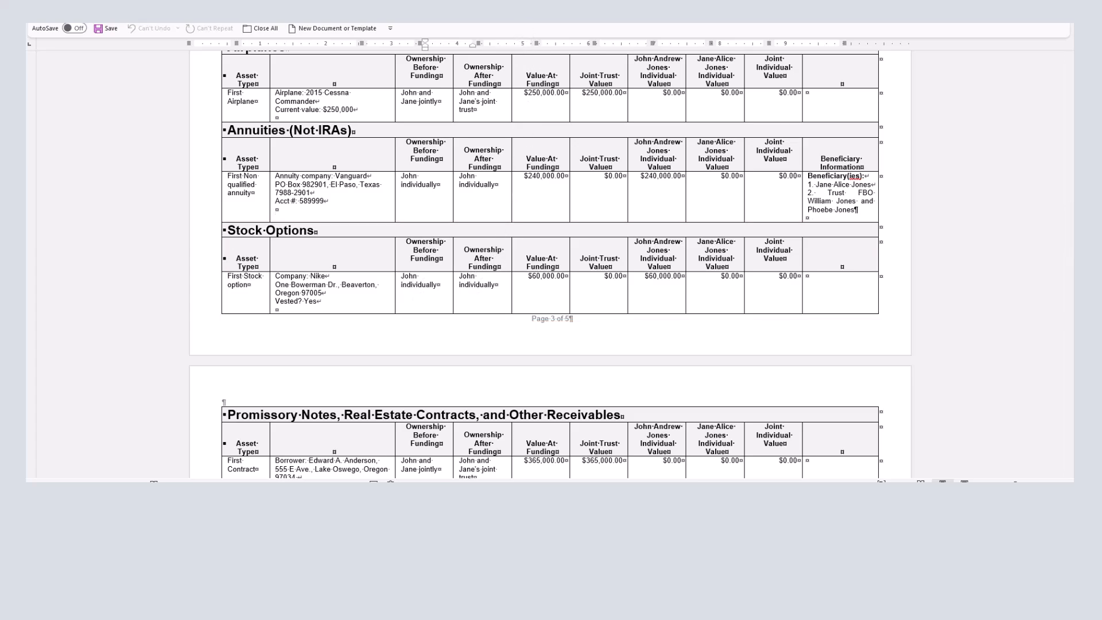
left_click_drag(516, 23, 1, 149)
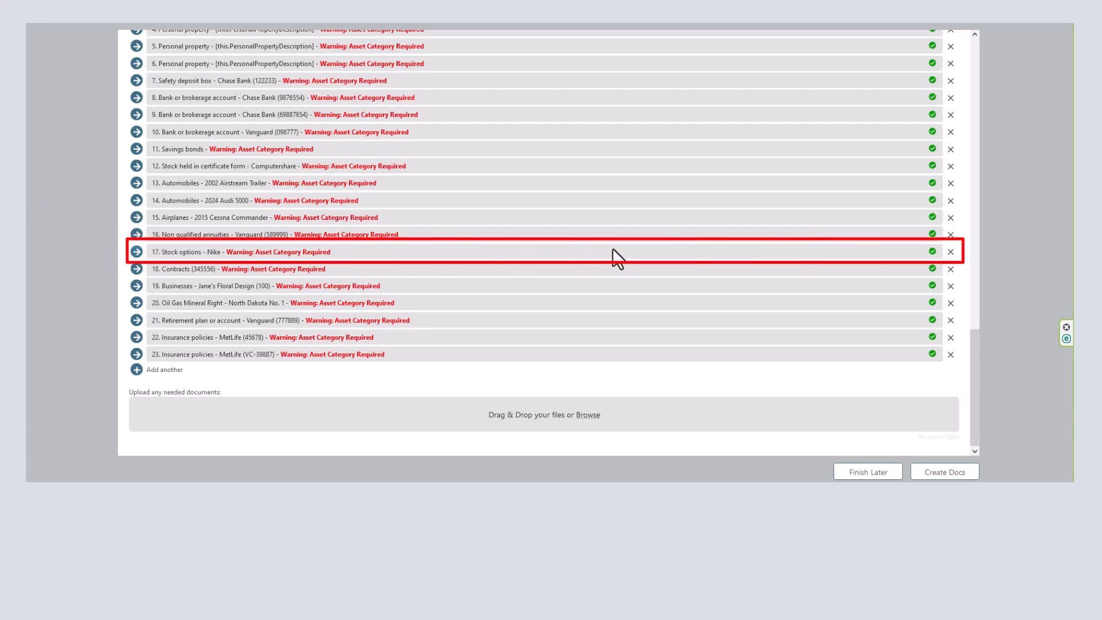
left_click(950, 251)
left_click(522, 90)
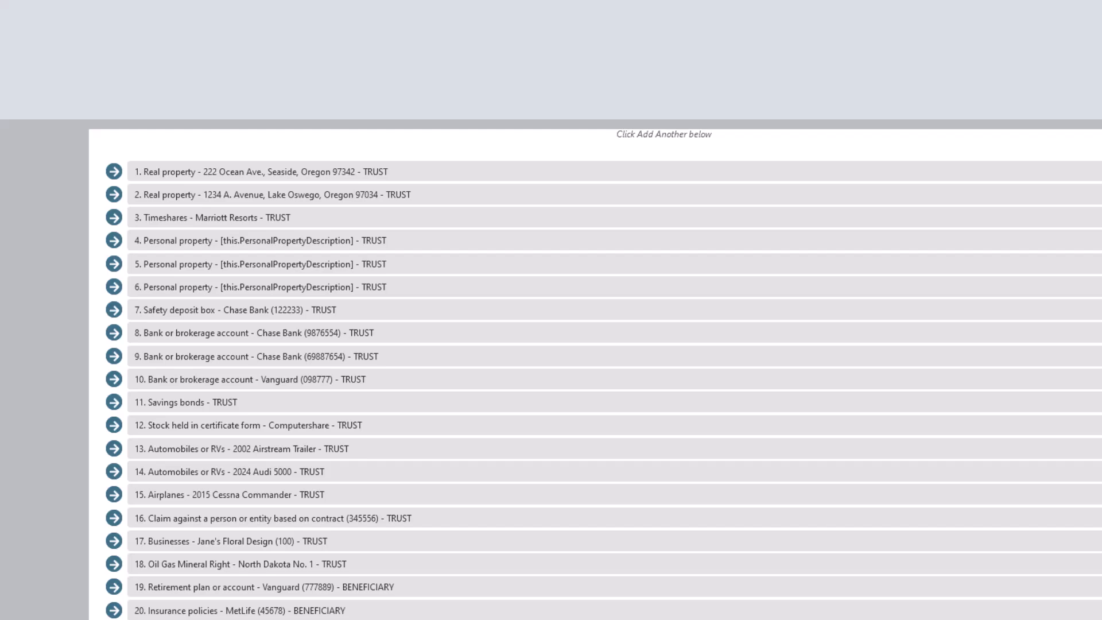
- Review the asset list from its beginning, checking the category assigned to each asset
scroll(1048, 305, "up", 2)
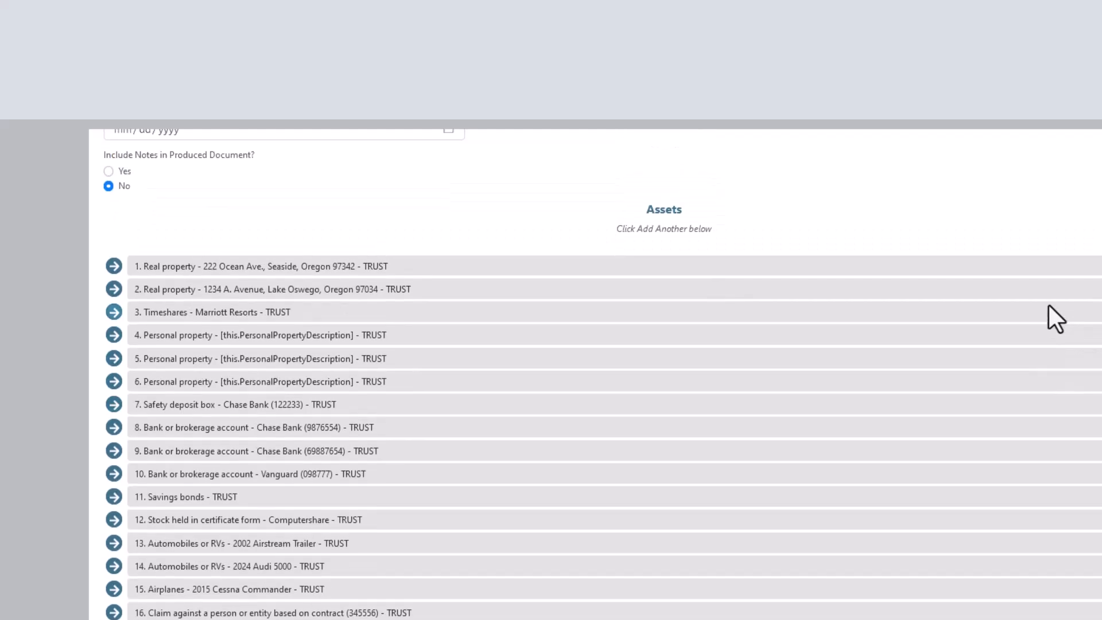